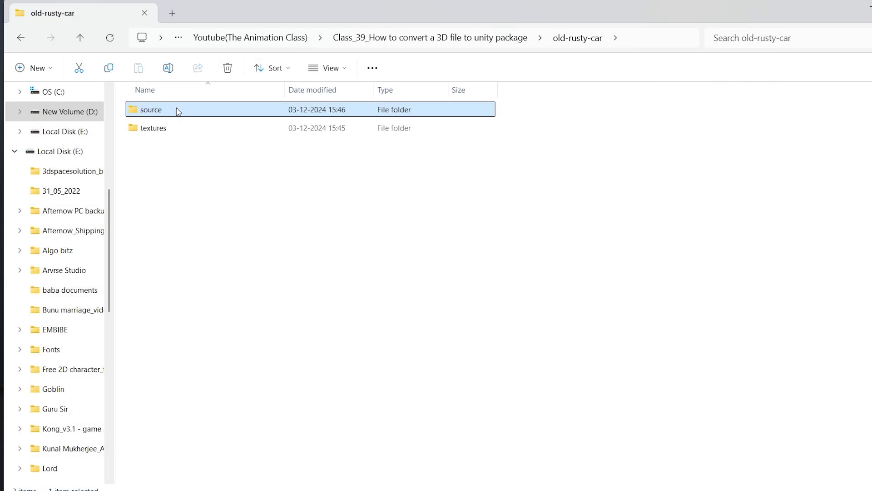
Step: Import oldcar.FBX from the rusty.rar folder inside old-rusty-car's source folder into the Unity project's Assets folder
double_click(177, 111)
double_click(391, 110)
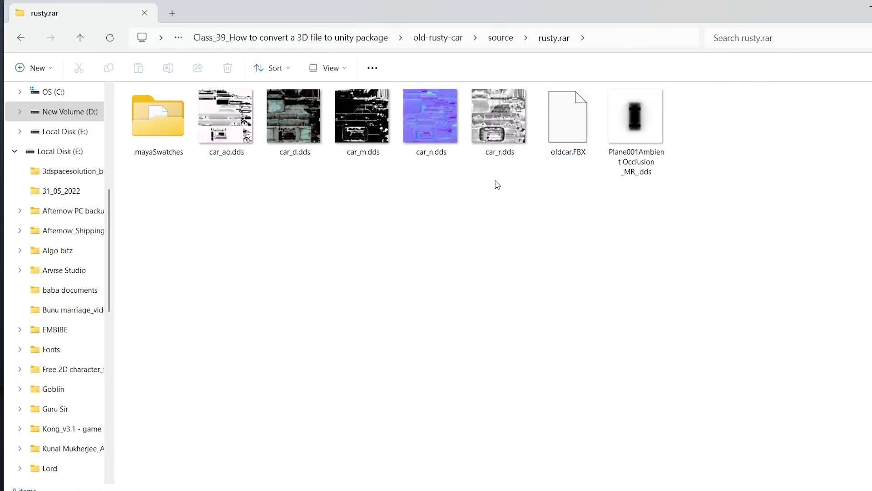
drag(495, 180, 235, 122)
click(463, 205)
click(564, 131)
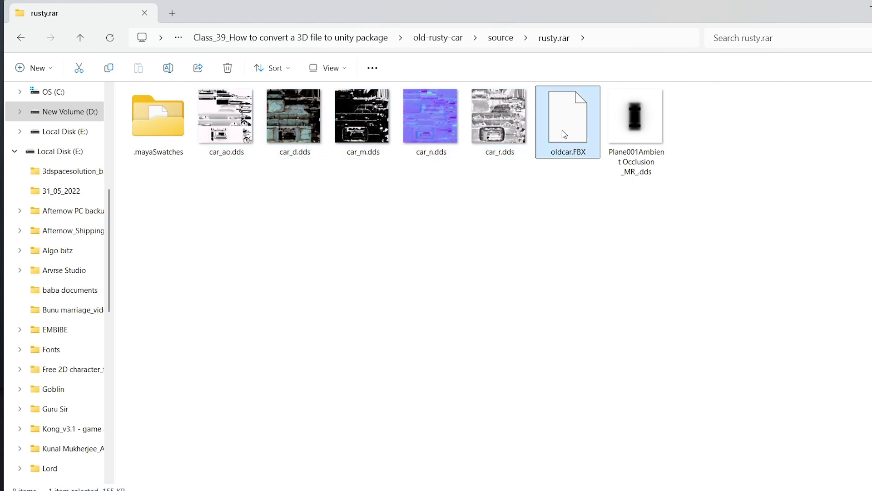
drag(565, 134, 299, 432)
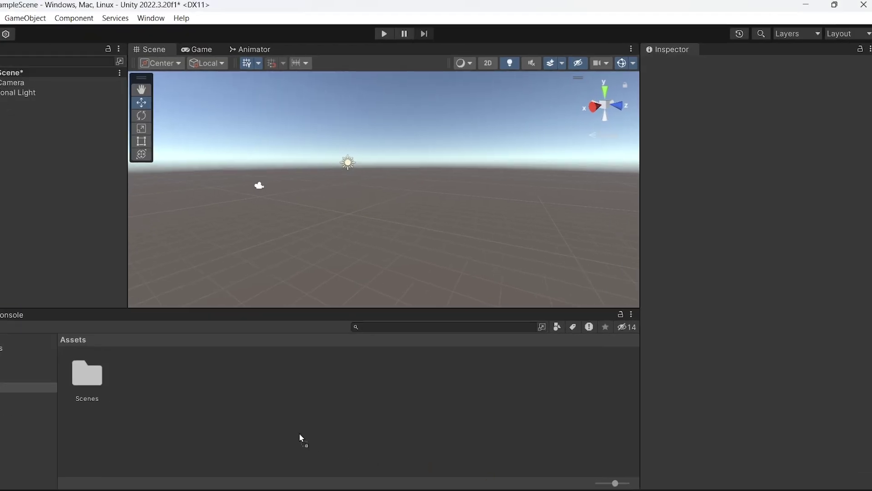
drag(210, 391, 211, 390)
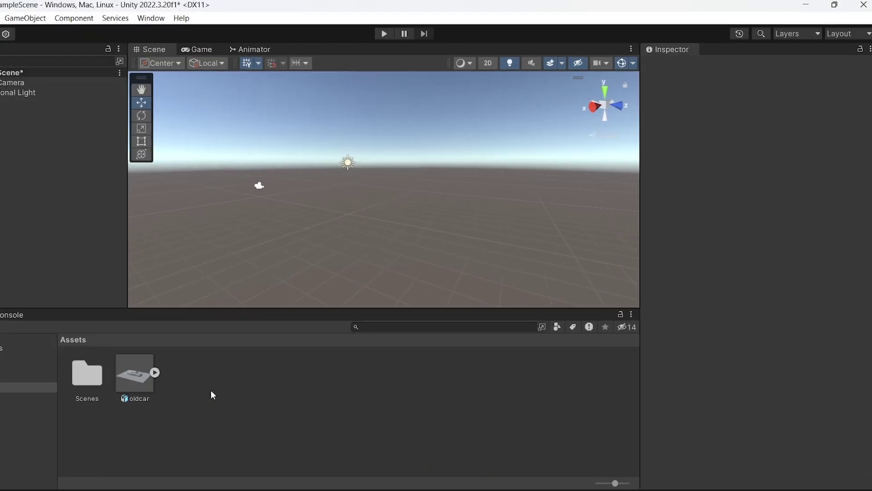
Step: Review the Model, Rig, Animation and Materials import settings of the oldcar model
click(151, 386)
click(707, 103)
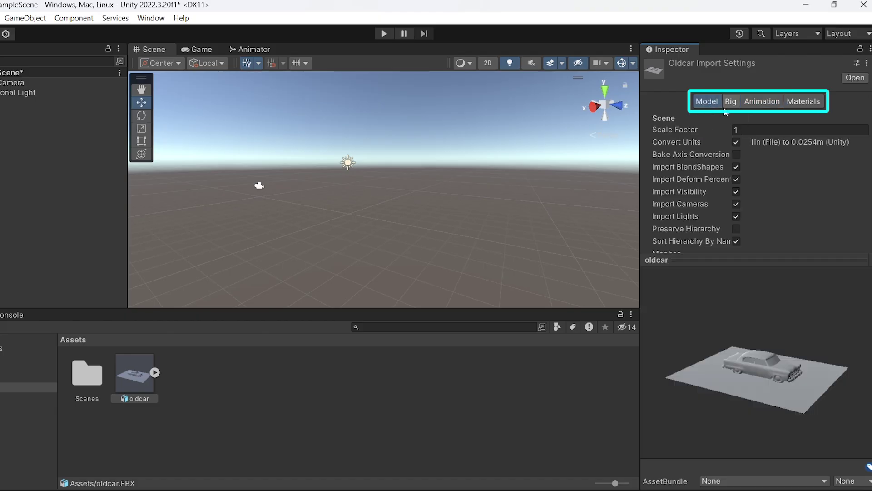
click(730, 101)
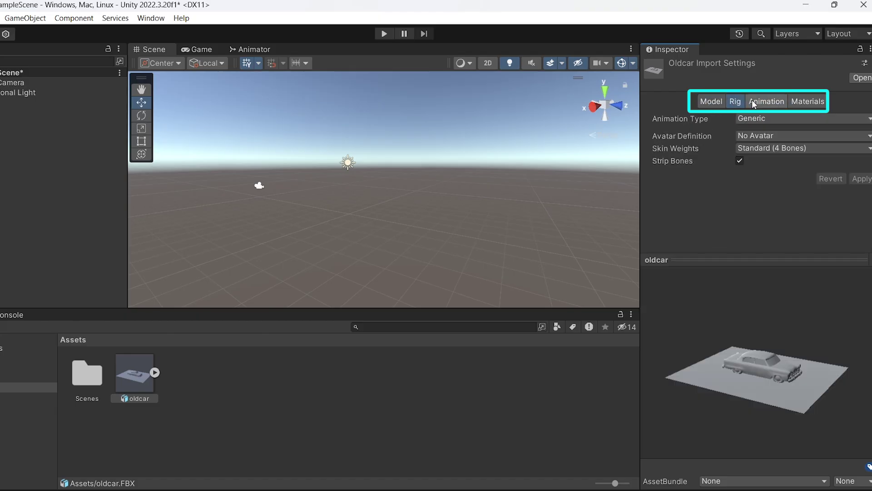
click(752, 102)
click(795, 101)
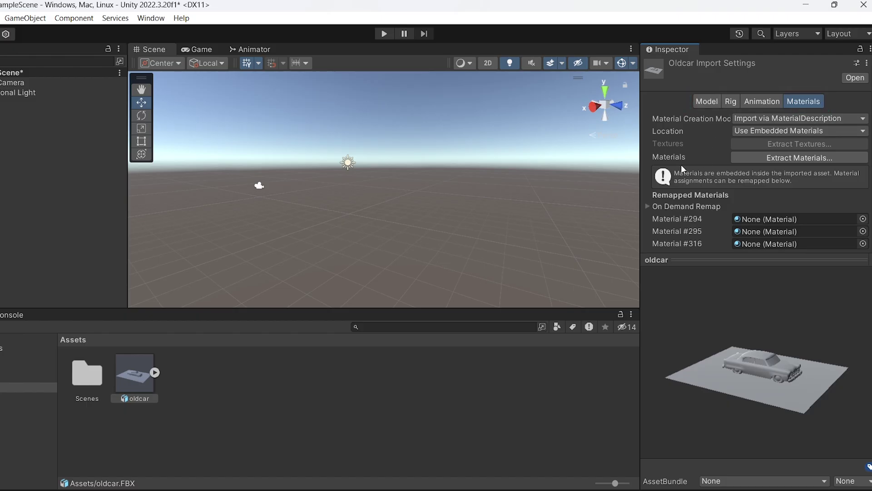
Step: Extract oldcar's embedded materials into a new folder named Materials inside Assets
click(214, 409)
click(129, 377)
click(771, 160)
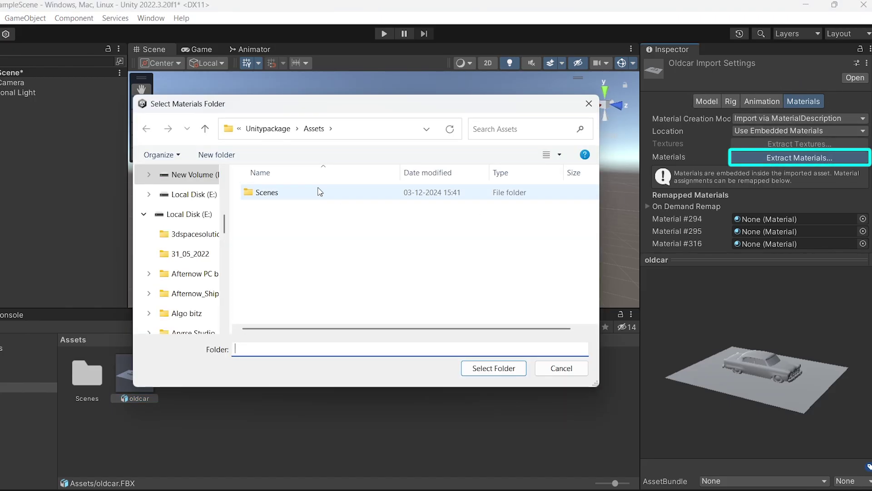
click(217, 155)
text(M)
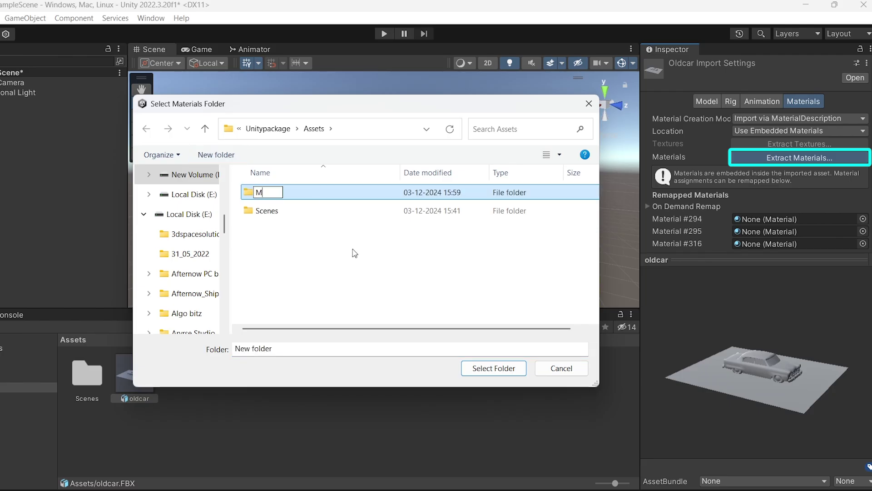
text(aterials)
key(Return)
click(504, 363)
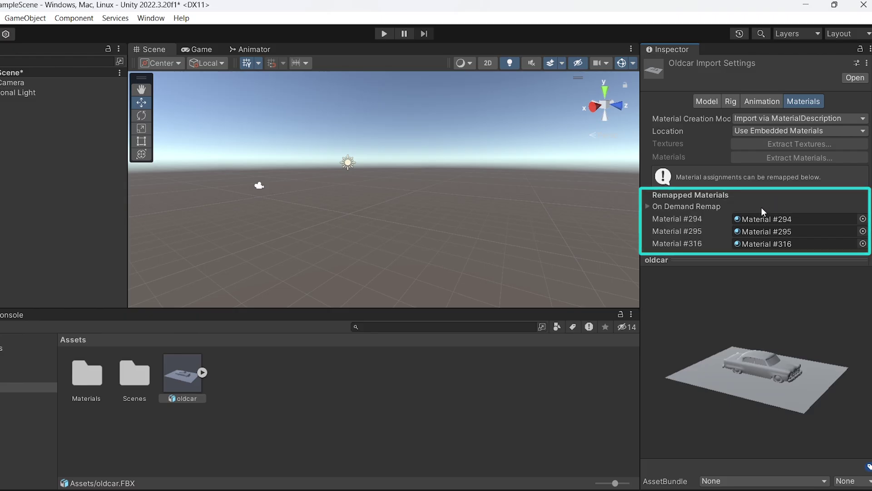
Step: Import the textures folder from the old-rusty-car folder into the Unity project's Assets folder
mouse_move(529, 486)
click(472, 463)
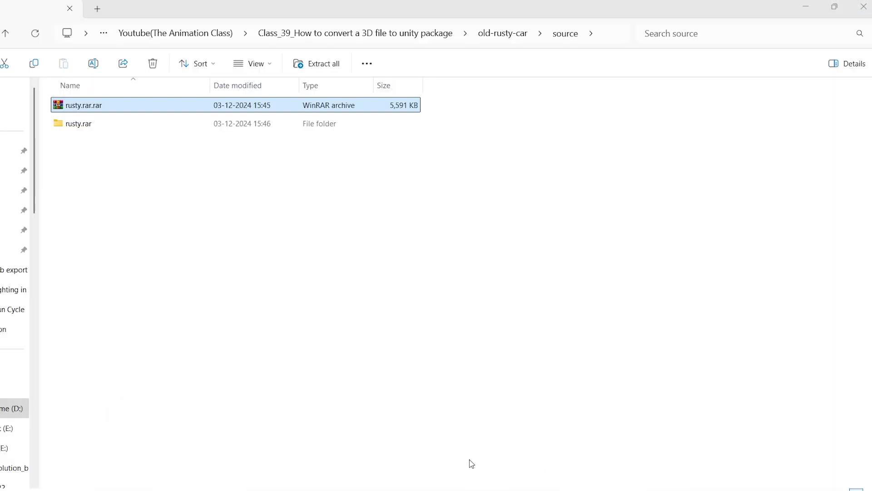
click(499, 34)
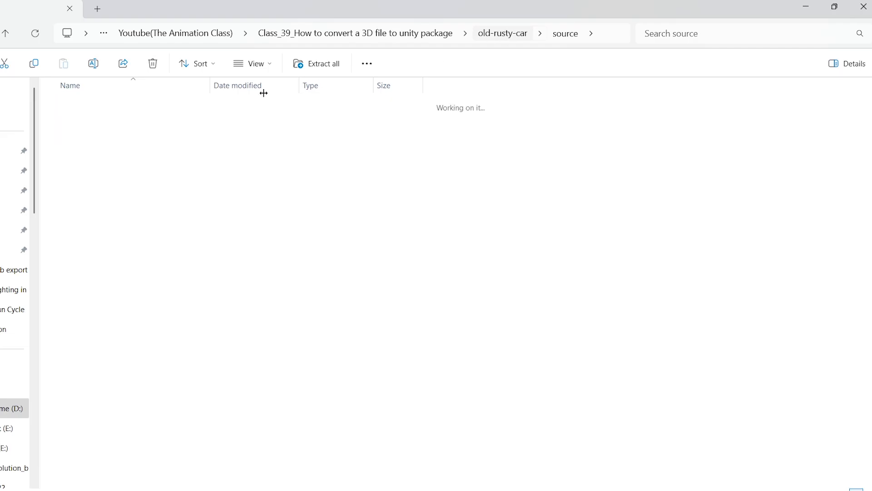
drag(89, 125, 391, 443)
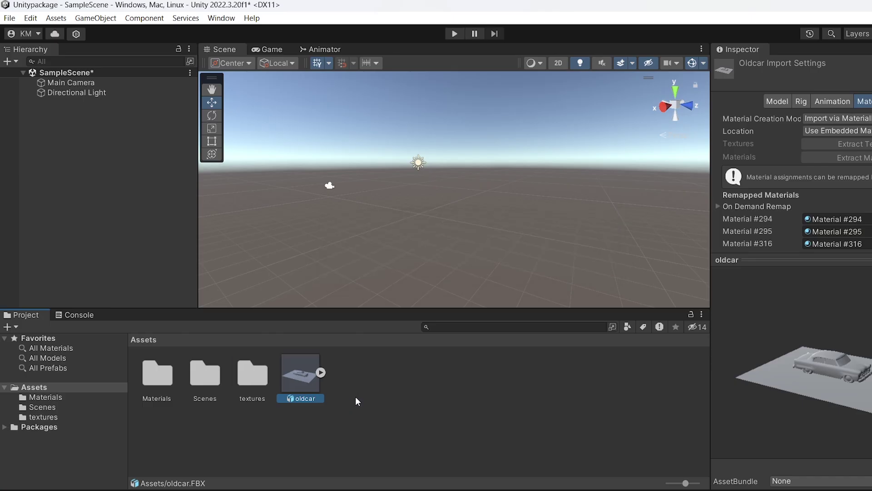
click(218, 421)
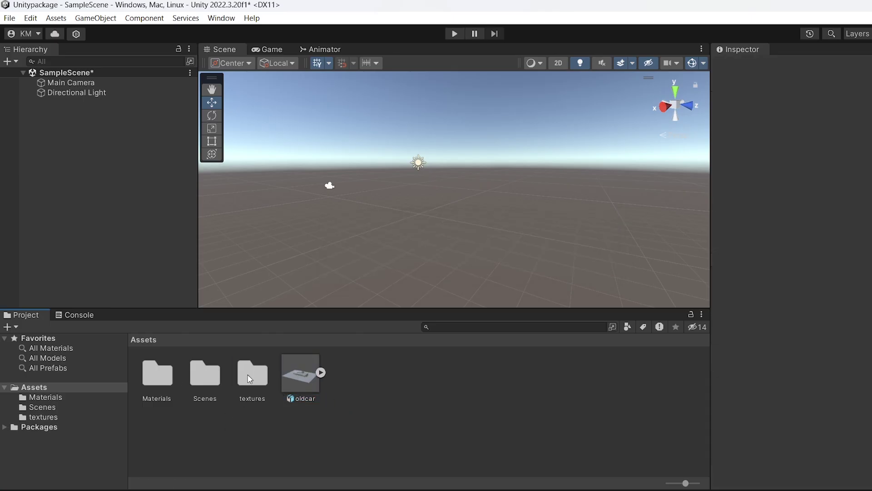
Step: Add the oldcar model to SampleScene and frame the whole car in the scene view
click(291, 380)
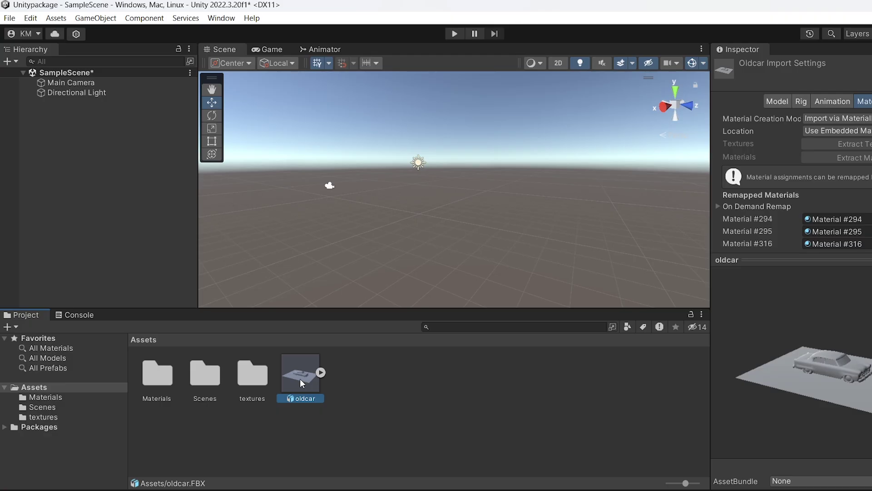
drag(301, 384, 166, 249)
drag(113, 208, 113, 208)
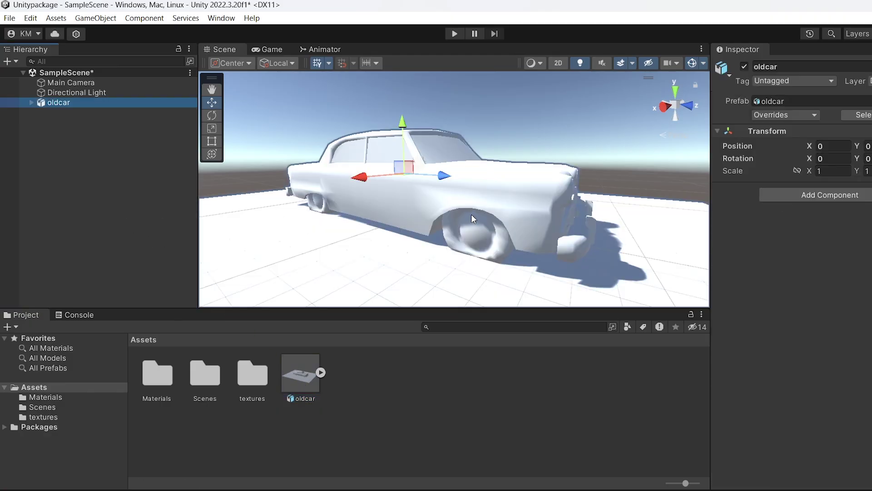
scroll(461, 220, down, 3)
alt+drag(461, 220, 508, 232)
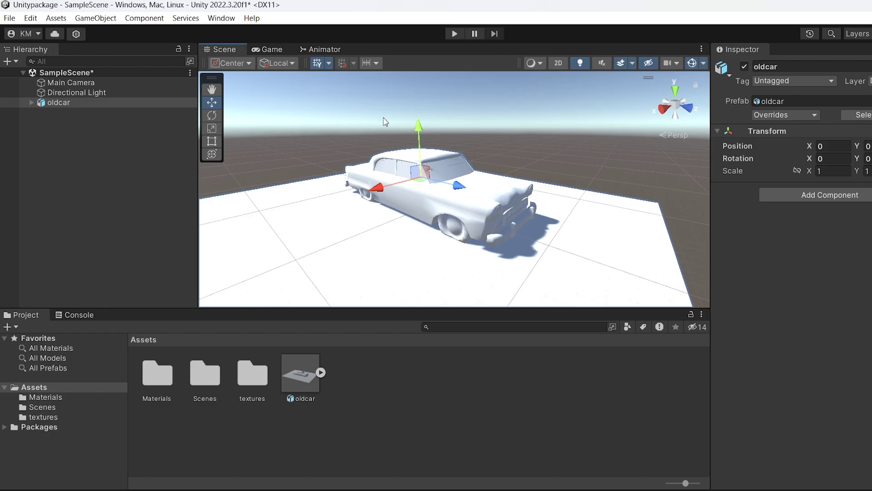
Step: Assign car_d as the Albedo map and car_m as the Metallic map of the car body's material
click(371, 127)
click(416, 156)
click(416, 156)
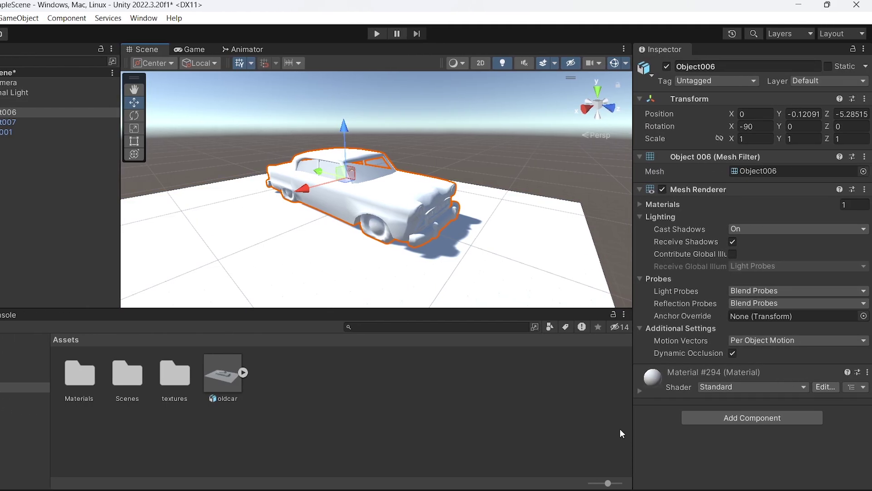
click(639, 392)
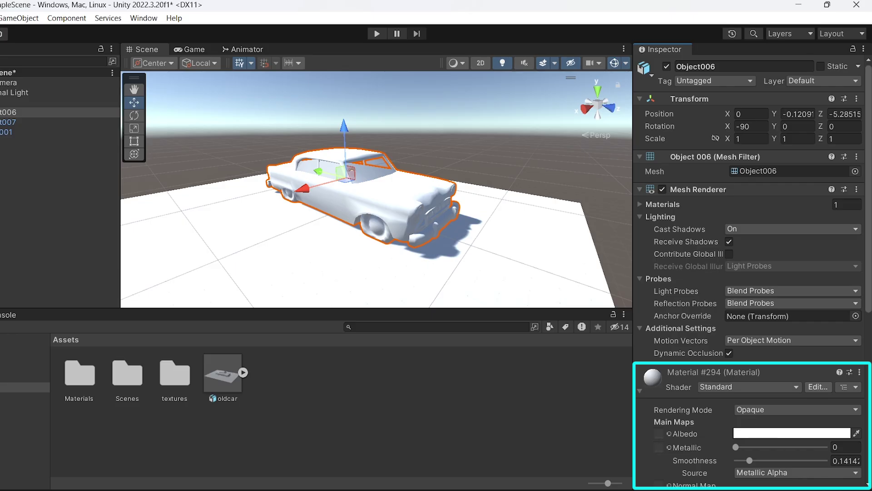
click(1, 416)
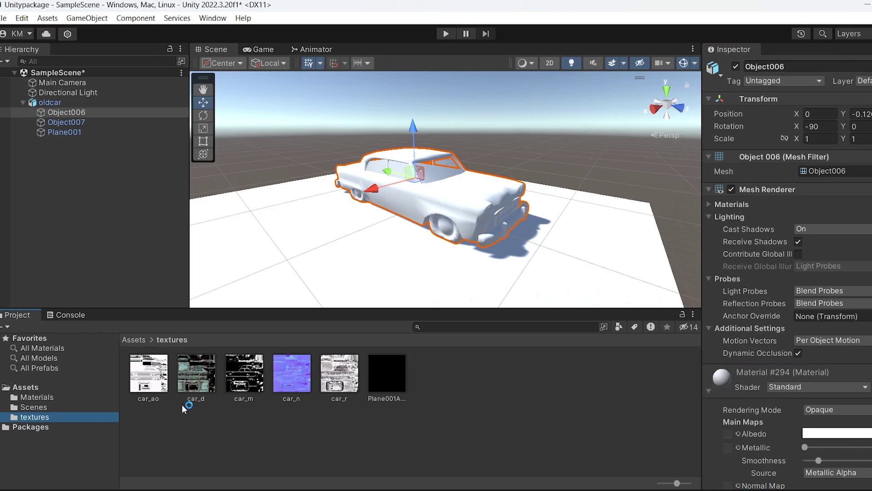
drag(195, 381, 728, 435)
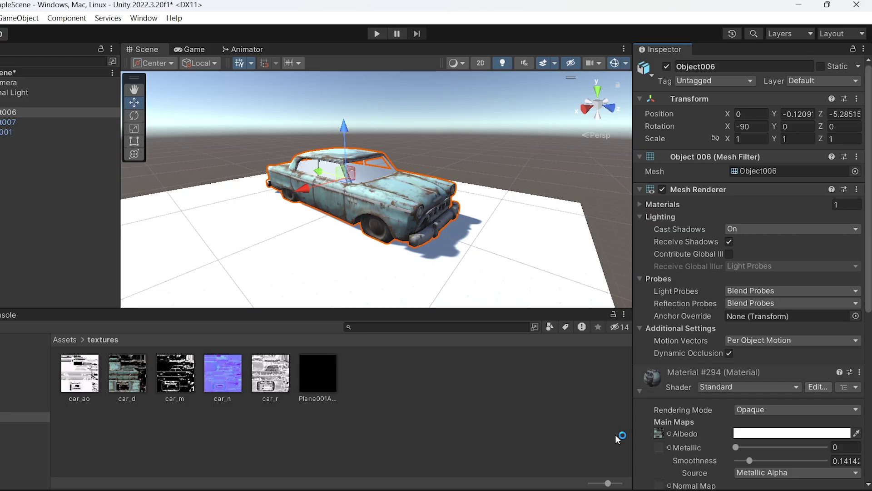
mouse_move(174, 386)
mouse_down()
mouse_move(241, 441)
mouse_move(658, 454)
mouse_up()
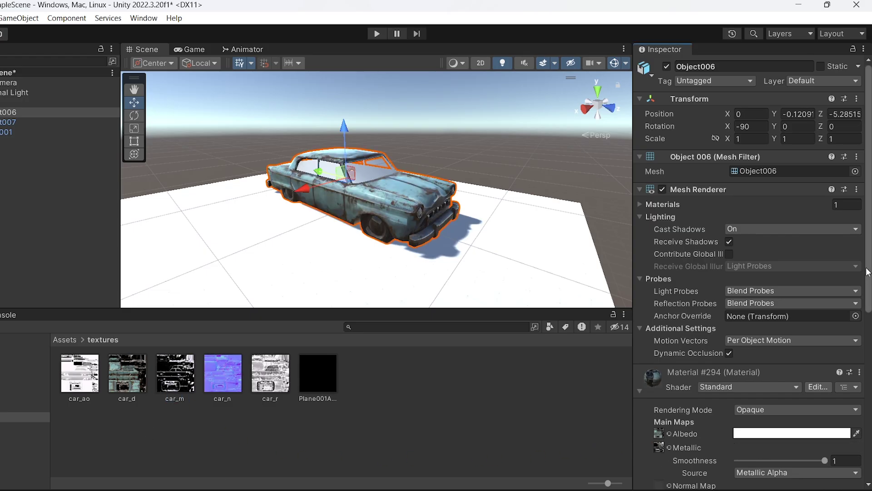
Step: Assign car_n as Normal Map, car_ao as Occlusion and car_m as Height Map on the car body's material, and mark car_n as a normal map
scroll(750, 363, down, 3)
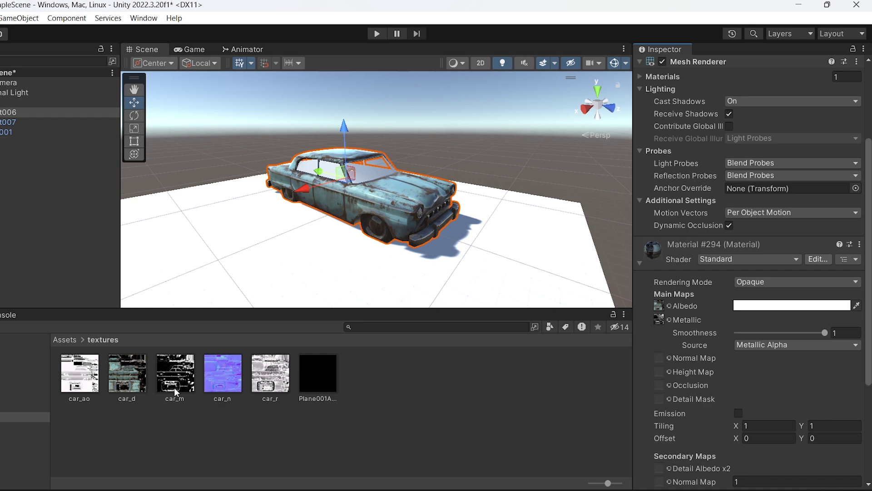
drag(221, 373, 660, 360)
drag(91, 382, 661, 418)
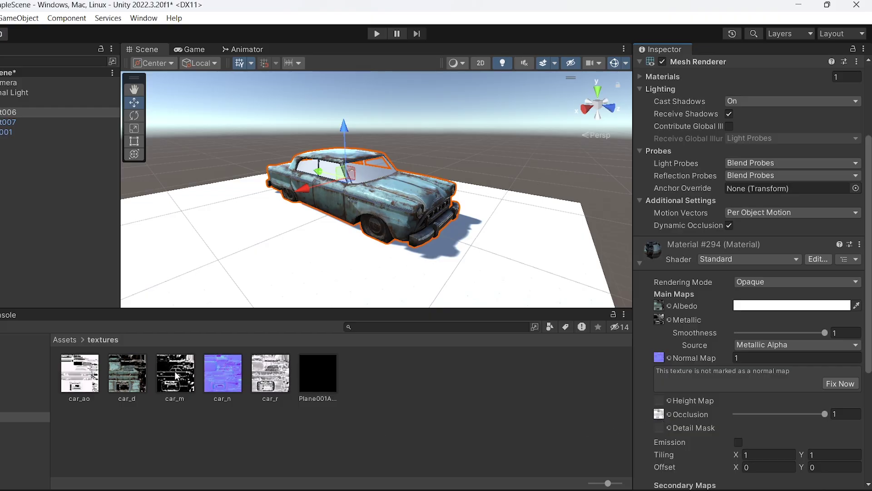
mouse_move(176, 375)
mouse_down()
mouse_move(244, 434)
mouse_move(498, 448)
mouse_move(659, 401)
mouse_up()
scroll(411, 172, up, 4)
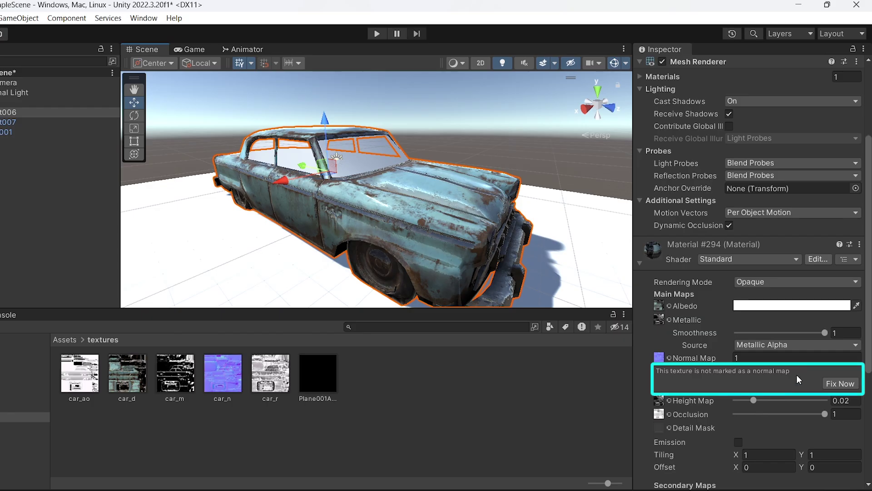
click(838, 384)
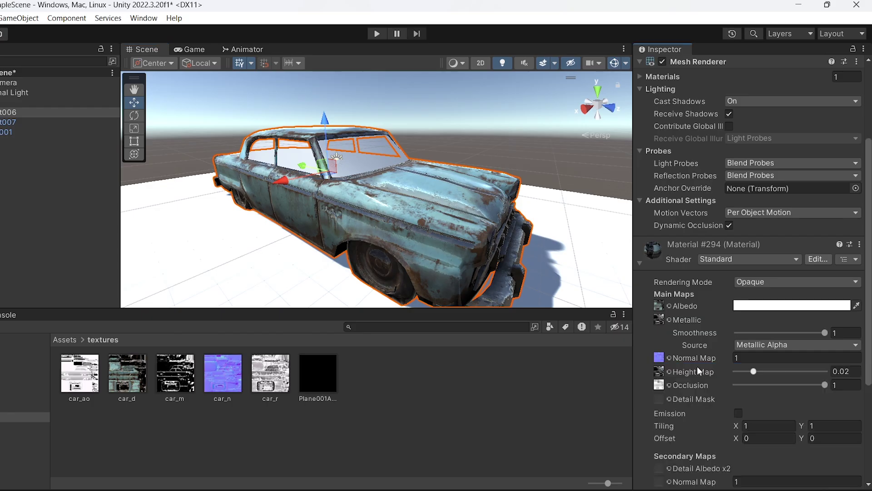
scroll(345, 207, down, 2)
Step: Select the ground plane under the car and expand its material's properties
click(261, 250)
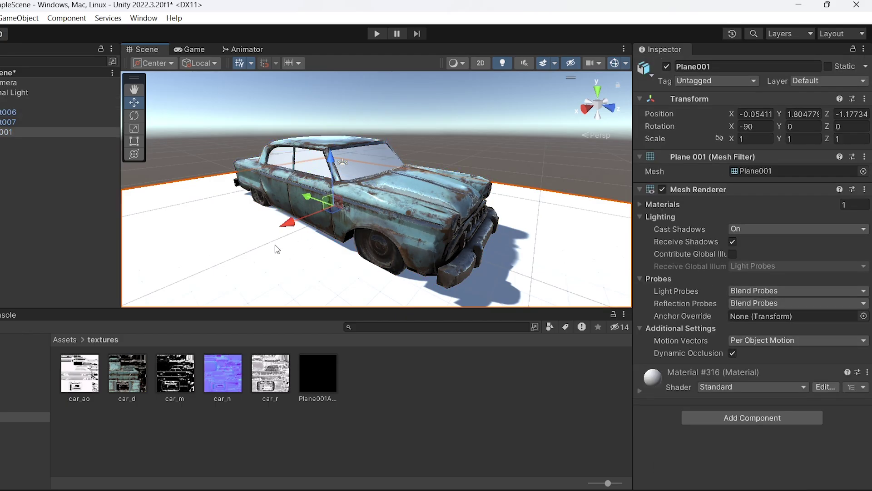
click(648, 390)
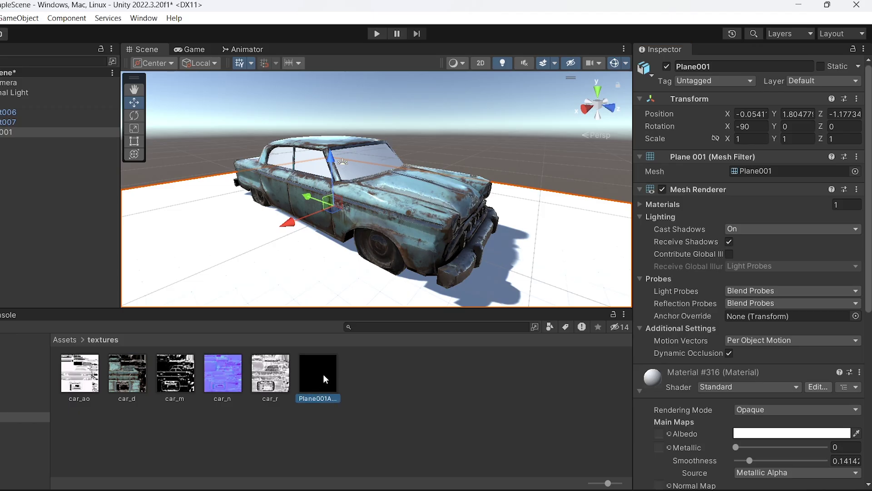
drag(323, 374, 659, 434)
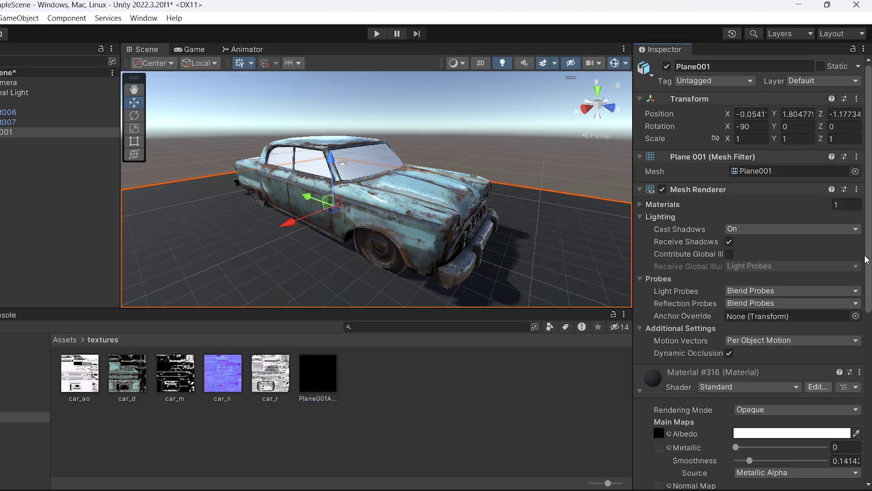
scroll(660, 435, down, 5)
key(ctrl+z)
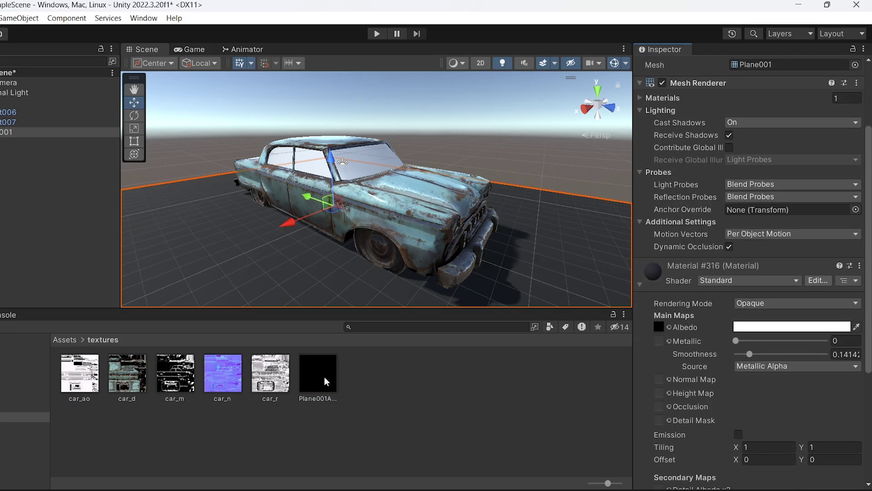
Step: Assign the Plane001 ambient occlusion texture to the Occlusion, Albedo, Metallic and Height Map slots of the ground plane's material
drag(325, 376, 661, 410)
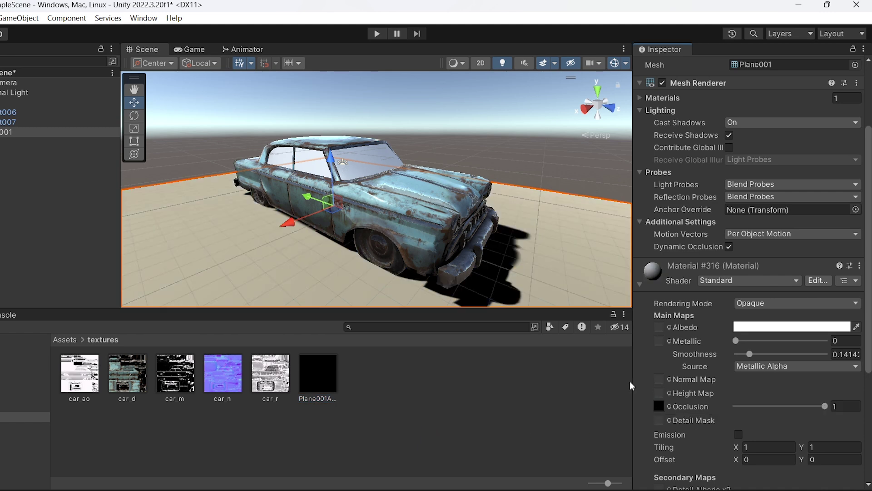
click(480, 128)
click(531, 242)
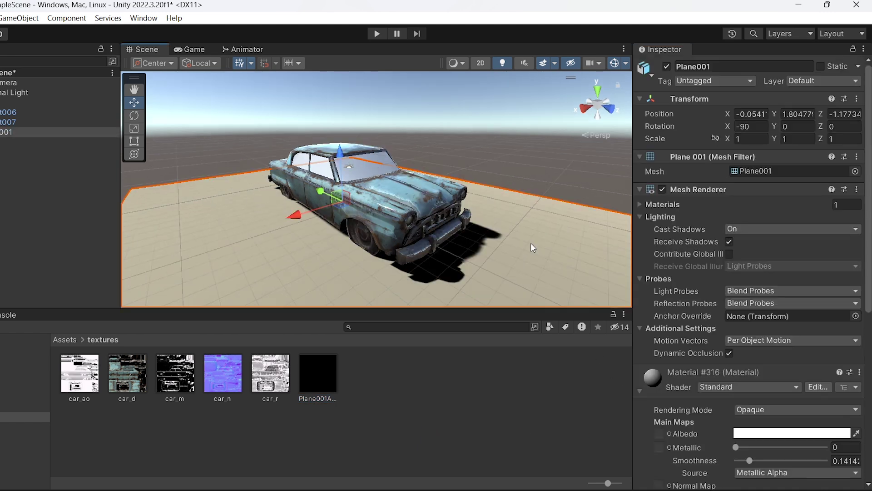
drag(331, 382, 658, 434)
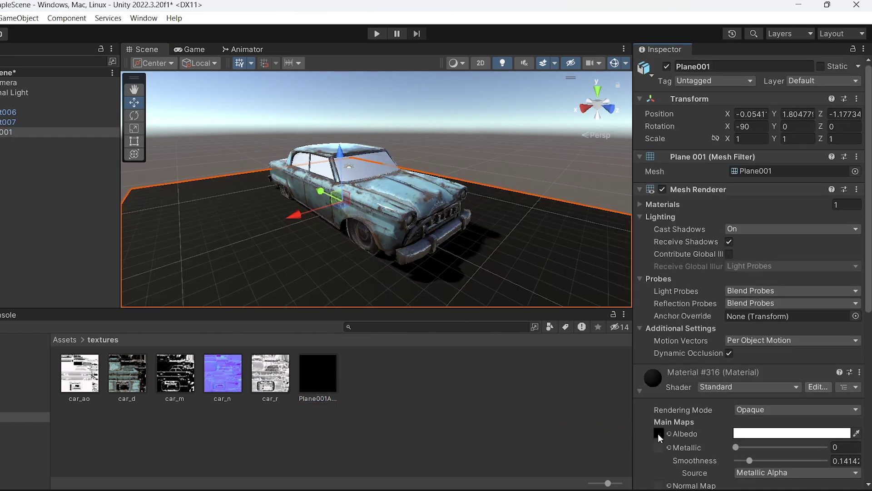
drag(322, 394, 659, 447)
scroll(869, 308, down, 7)
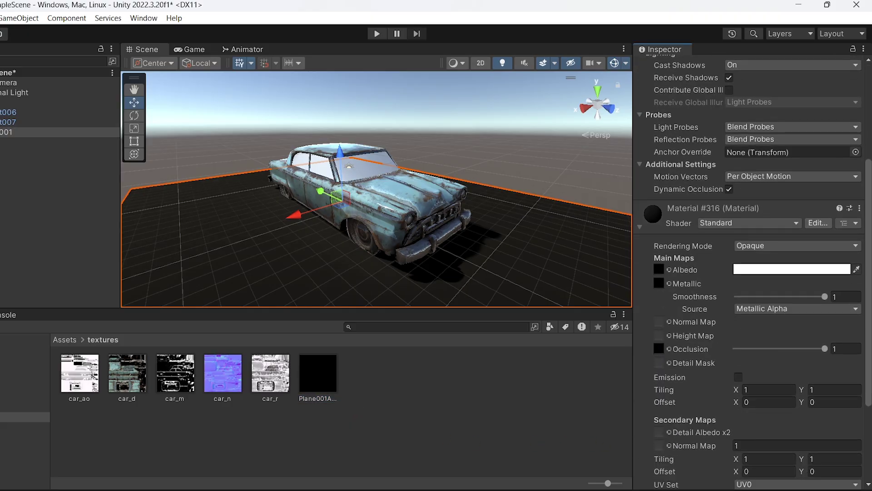
drag(309, 377, 662, 340)
click(493, 146)
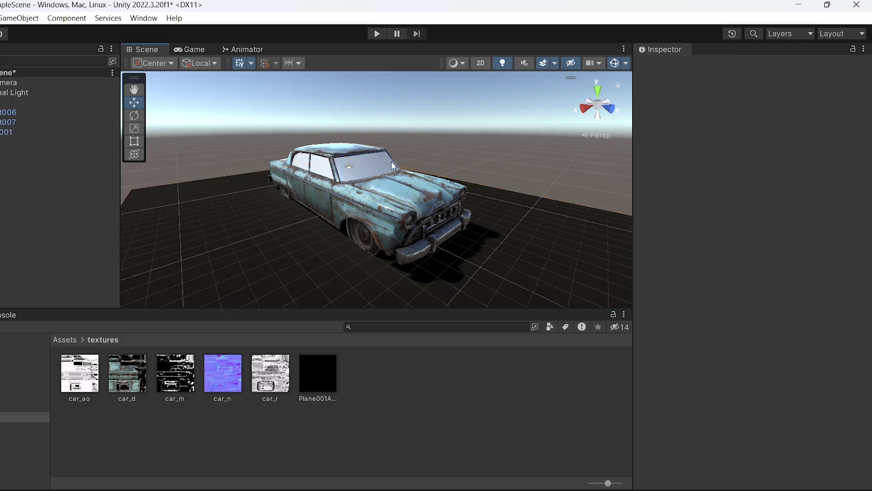
Step: Create a prefab variant of the oldcar object in the Assets folder
alt+drag(393, 166, 329, 241)
alt+drag(296, 231, 367, 192)
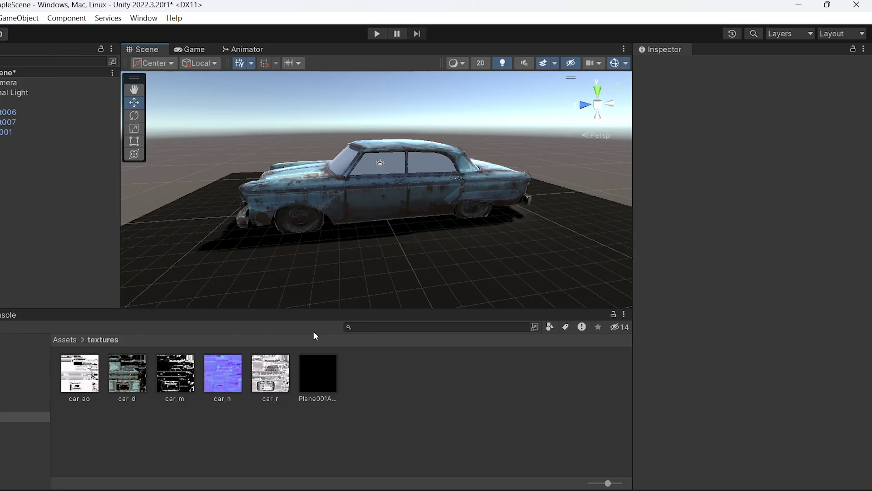
click(62, 341)
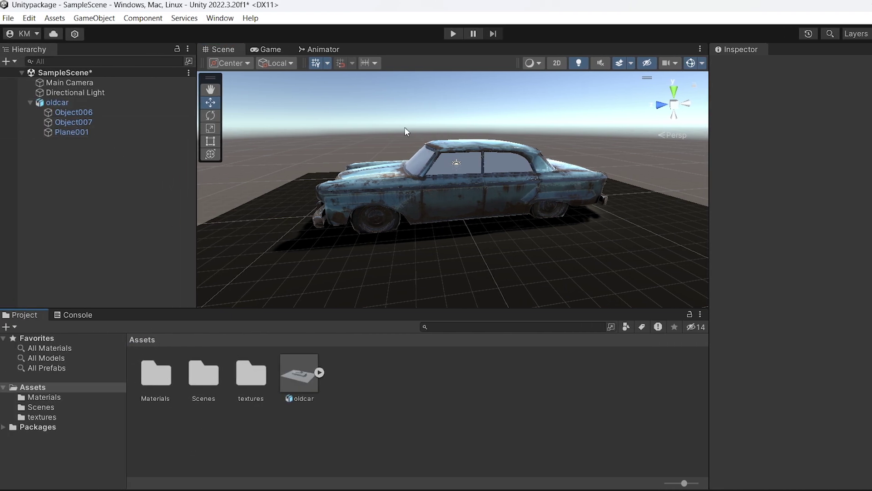
click(30, 103)
click(69, 102)
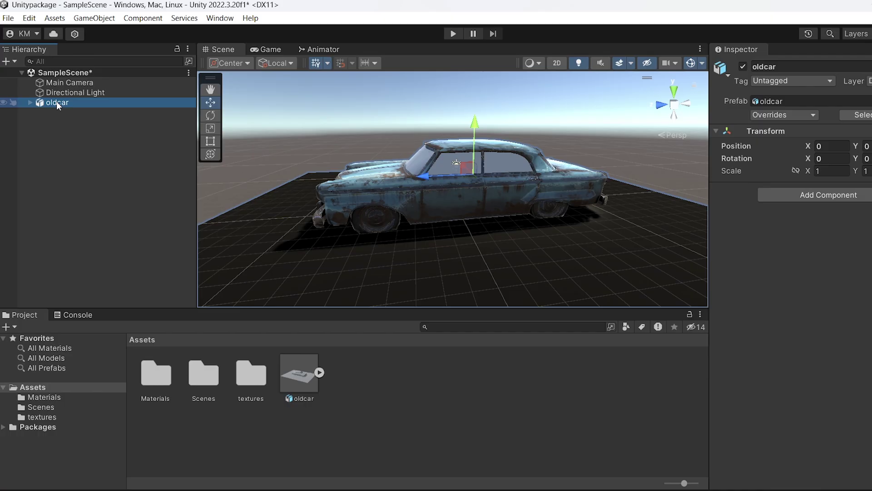
click(272, 249)
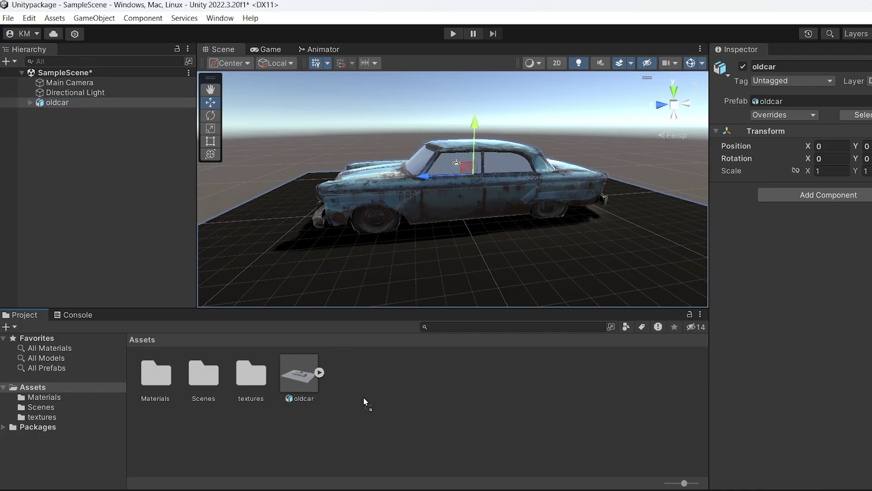
drag(364, 398, 364, 397)
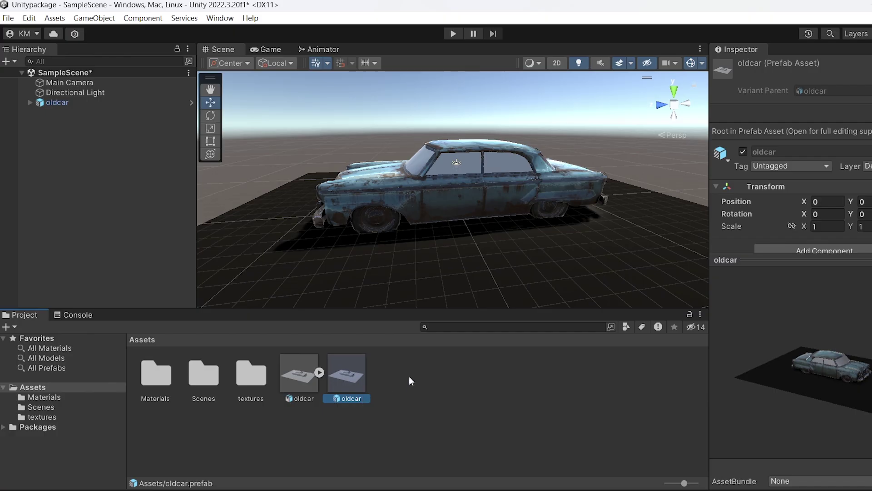
Step: Export the oldcar prefab as a package with all listed materials, textures and dependencies included
right_click(348, 376)
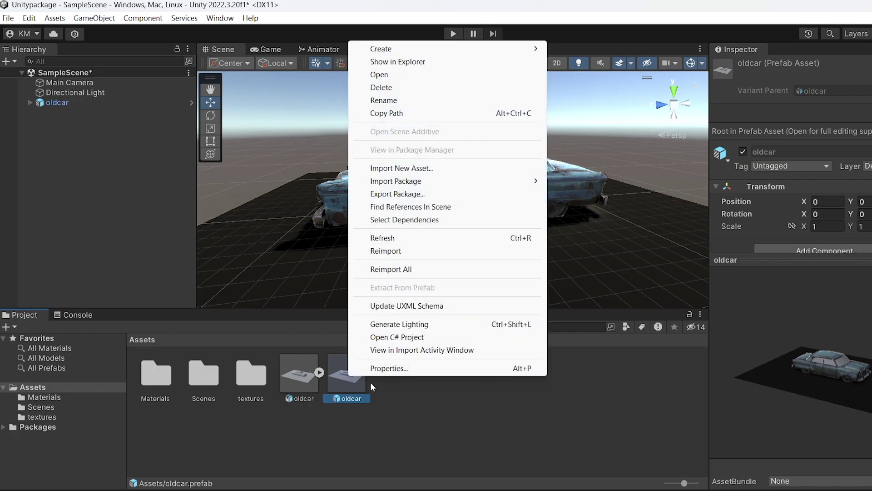
click(436, 200)
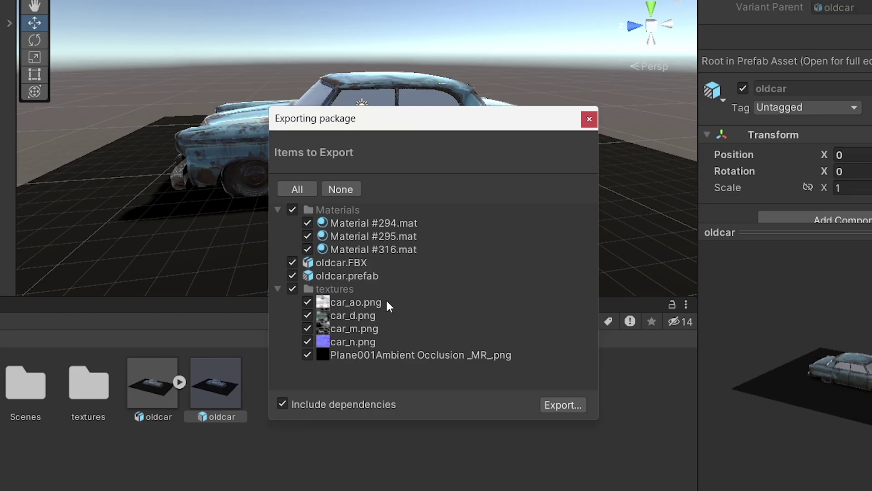
click(563, 405)
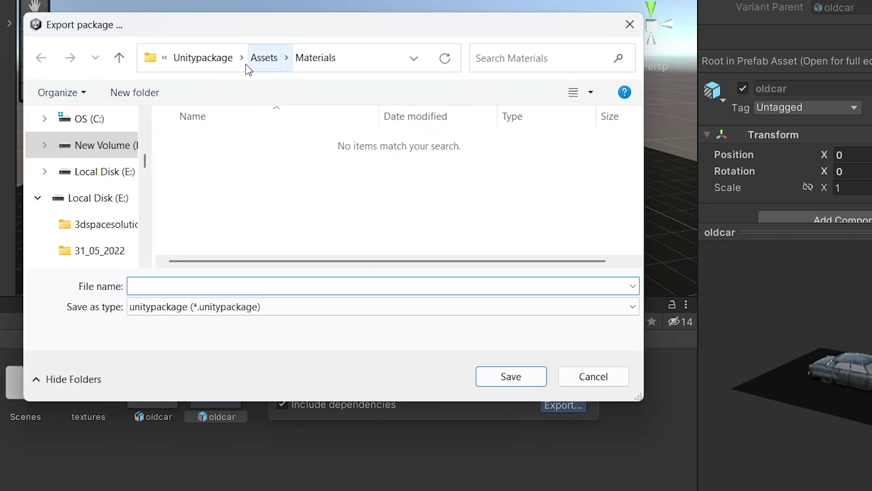
Step: Save the package as Old_car in the Assets folder of the Unitypackage project
click(225, 57)
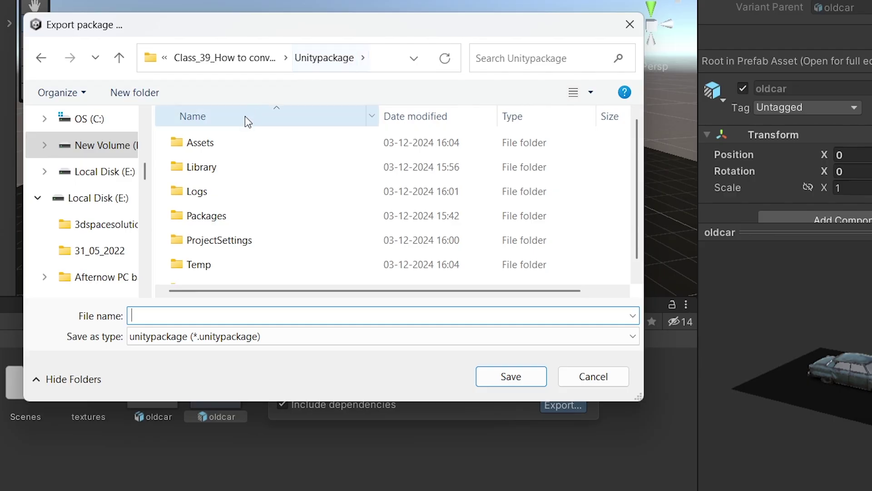
click(230, 145)
double_click(230, 145)
click(235, 315)
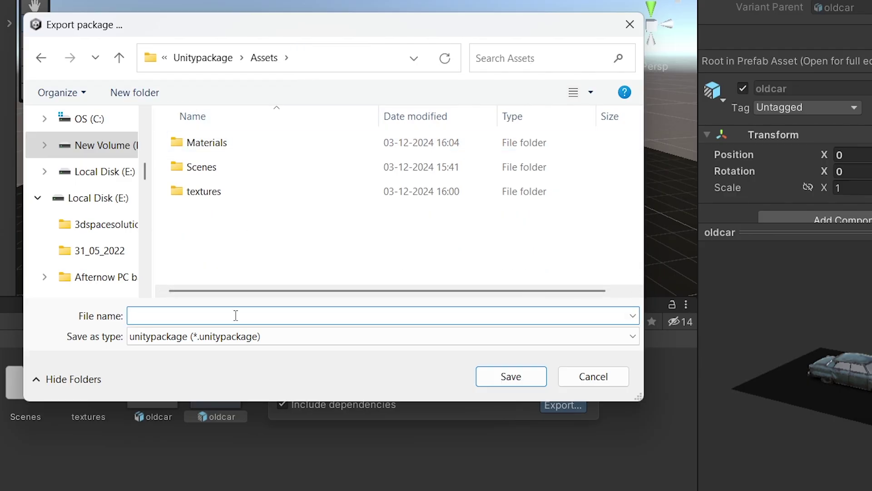
text(Old)
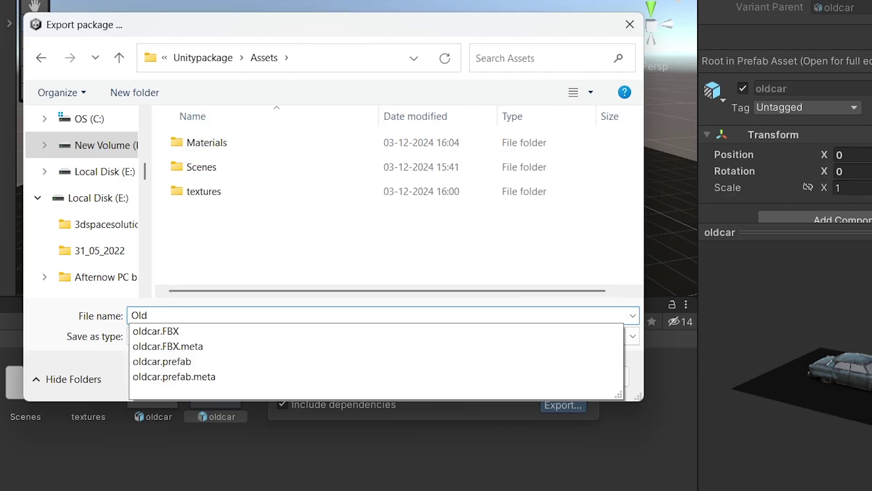
text(_car)
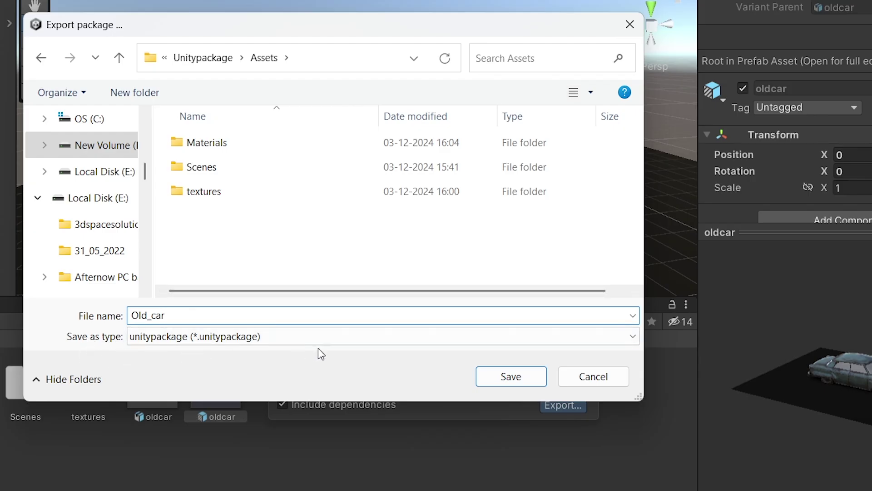
click(511, 377)
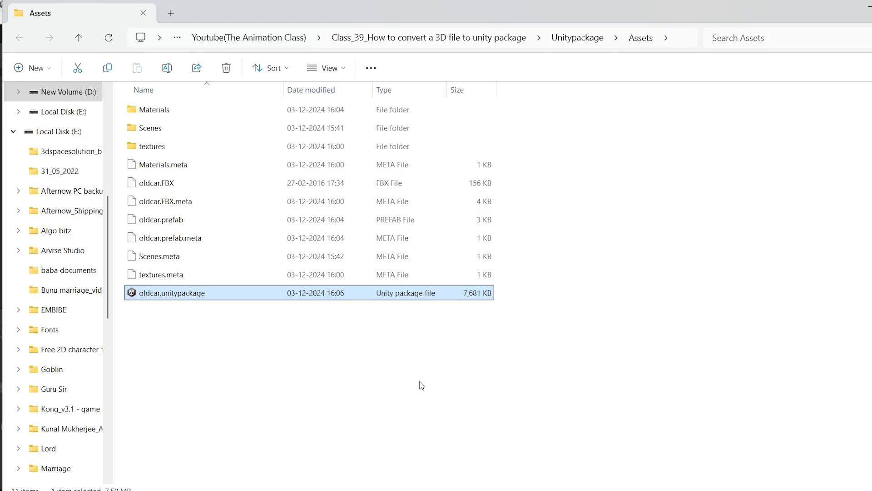
click(254, 373)
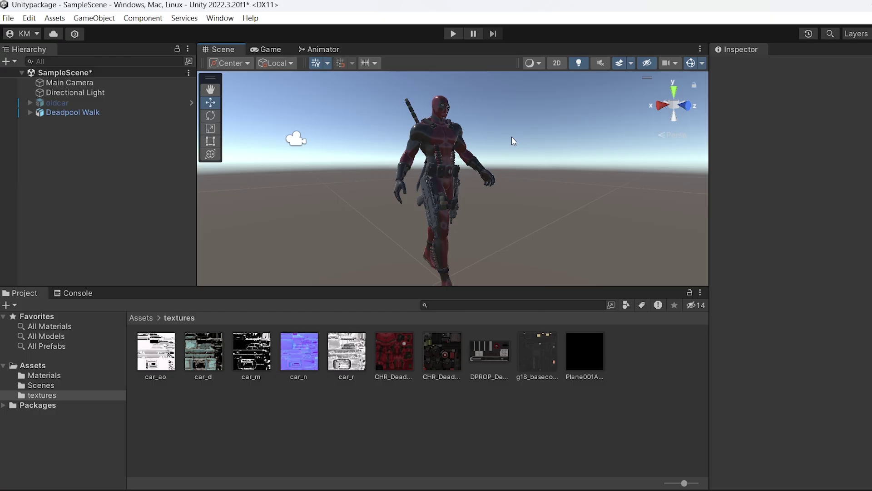
Step: Create a prefab variant of the Deadpool Walk character in the Assets folder
alt+drag(483, 185, 470, 209)
alt+right_drag(469, 208, 484, 251)
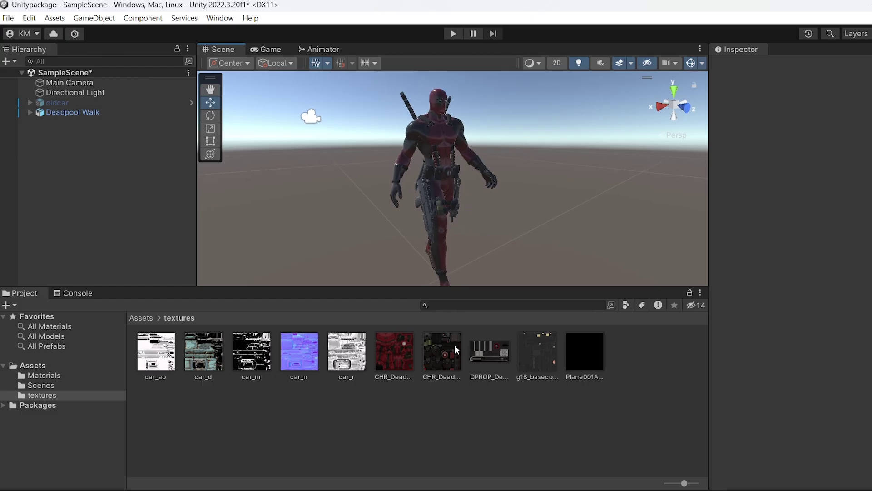
click(138, 318)
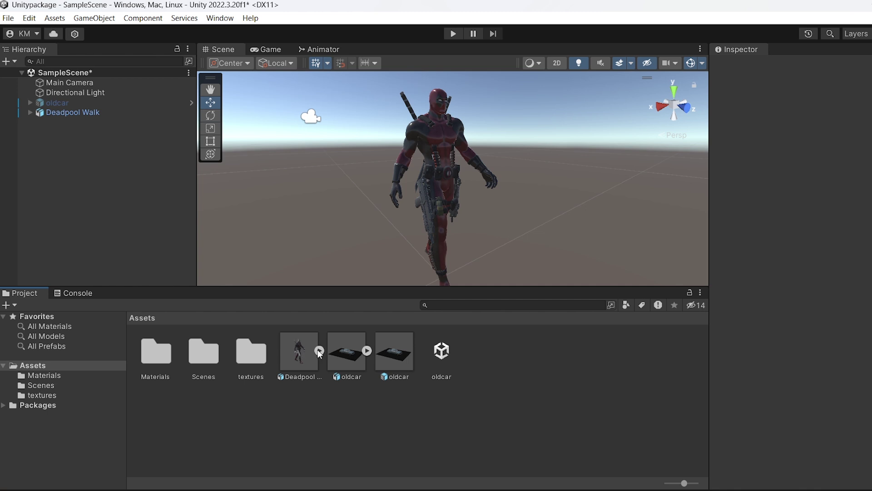
click(76, 113)
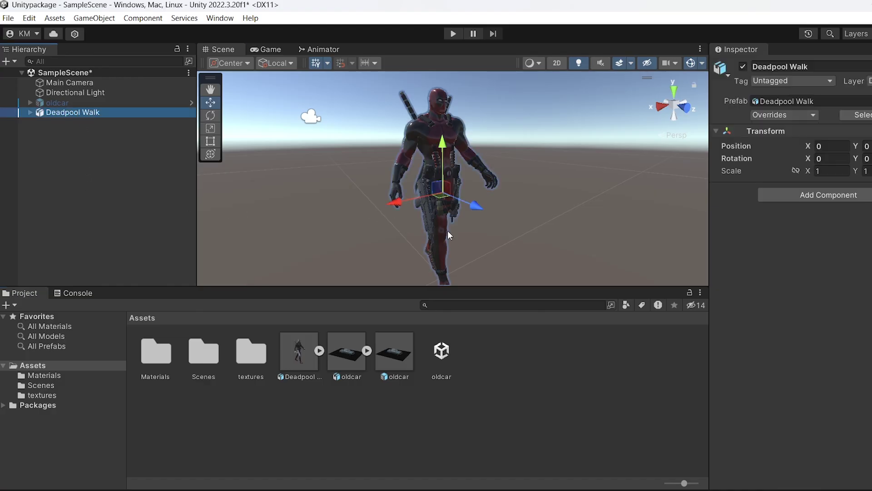
alt+drag(448, 230, 481, 189)
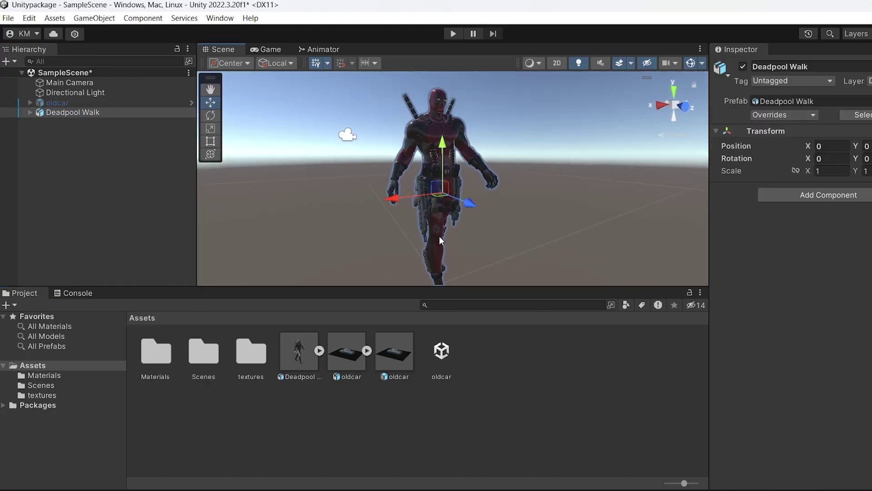
drag(70, 113, 501, 359)
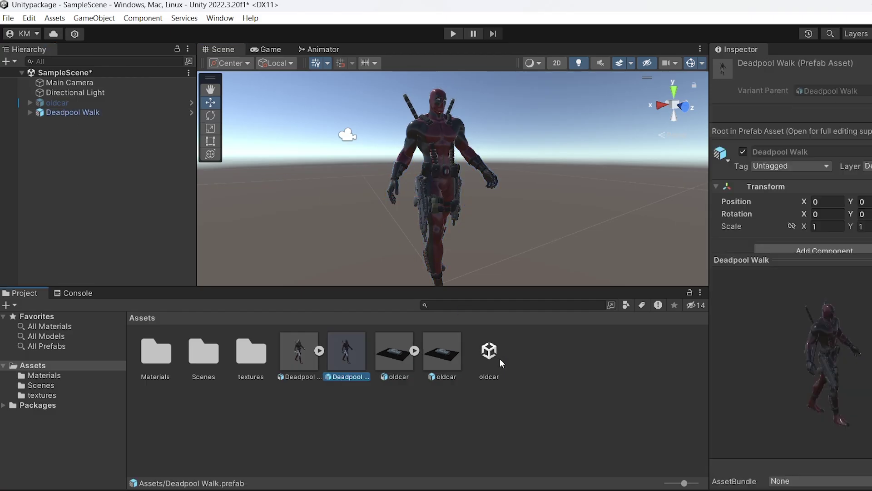
Step: Open the package export for the Deadpool Walk prefab, then cancel it and delete that prefab
right_click(346, 356)
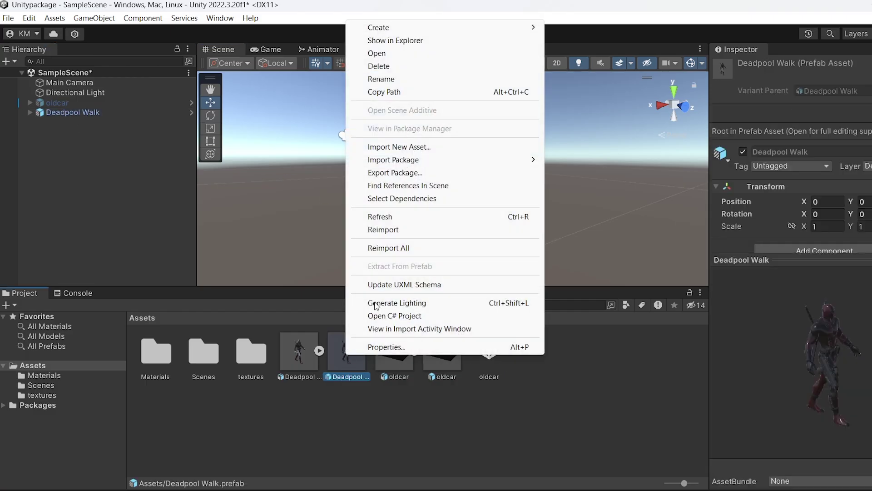
click(399, 176)
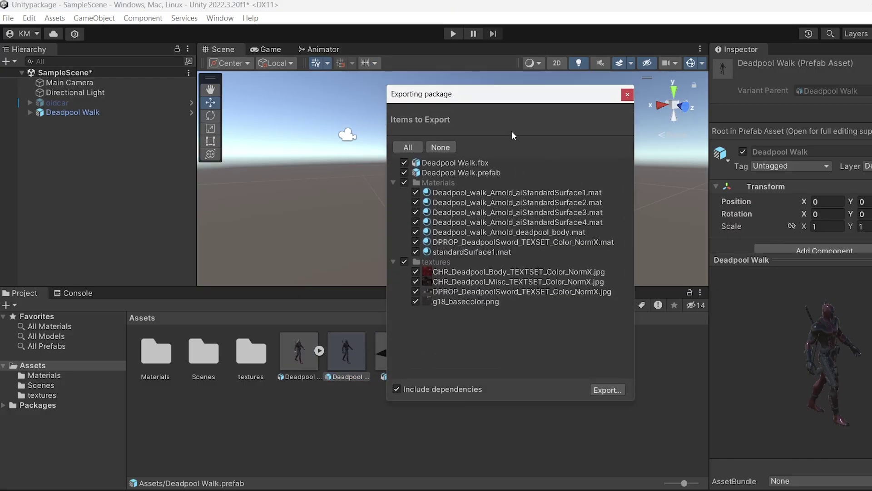
click(628, 94)
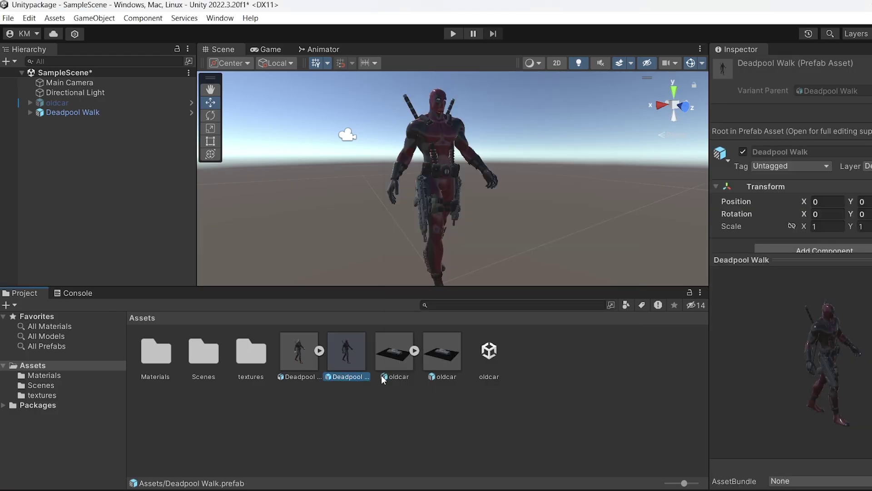
key(Delete)
click(500, 276)
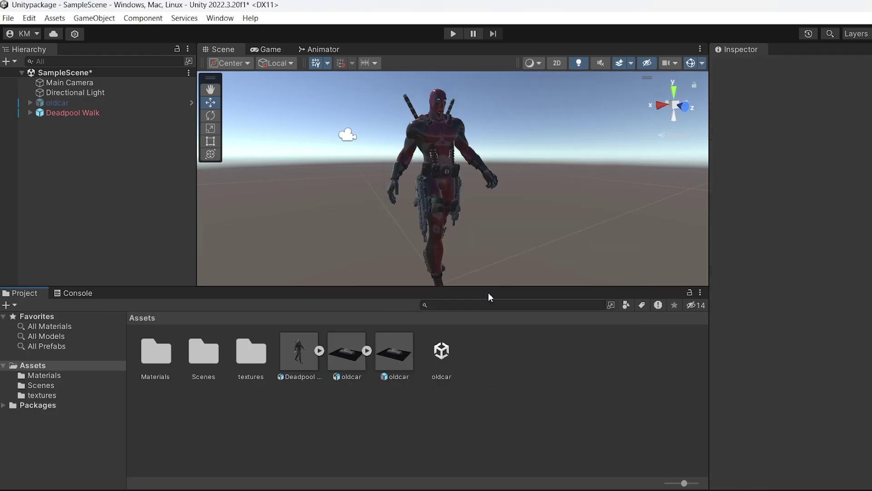
Step: Expand the Deadpool Walk model asset and preview its Take 001 animation clip from a turned angle
click(319, 350)
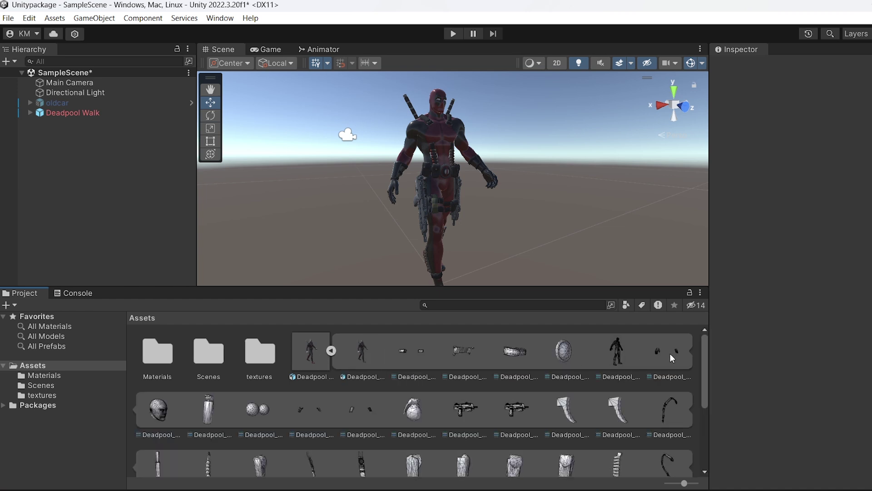
drag(703, 359, 711, 424)
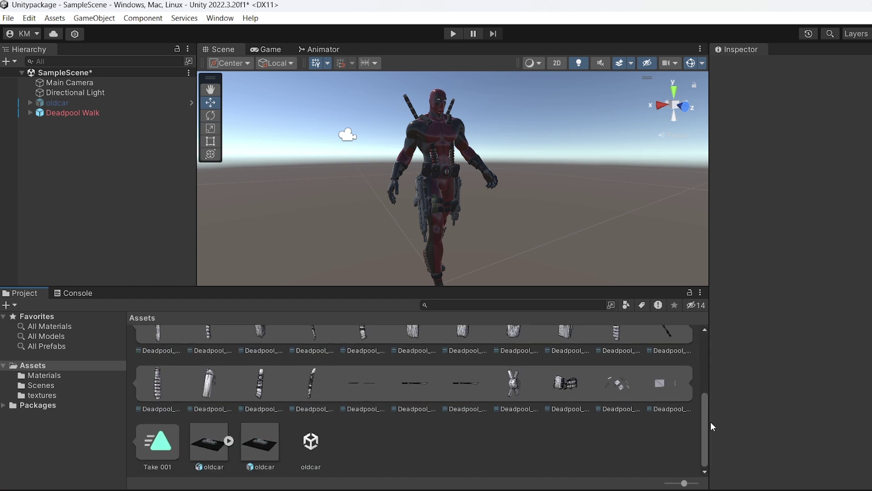
click(171, 441)
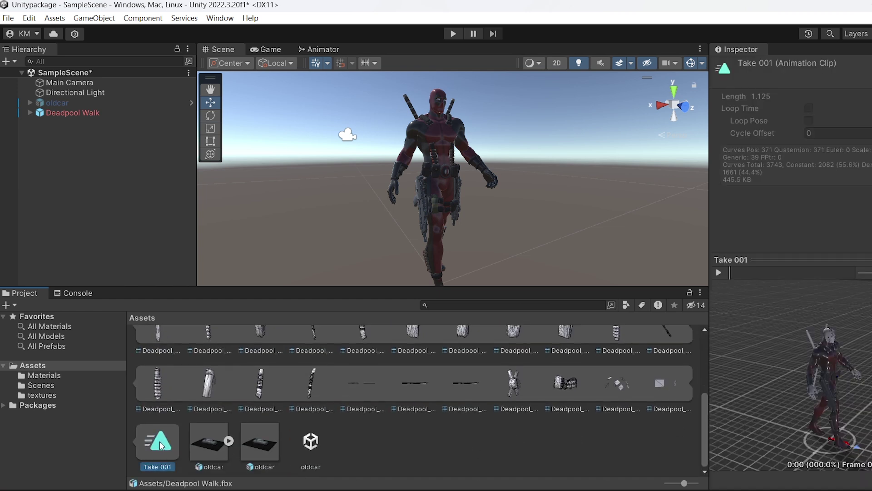
click(719, 272)
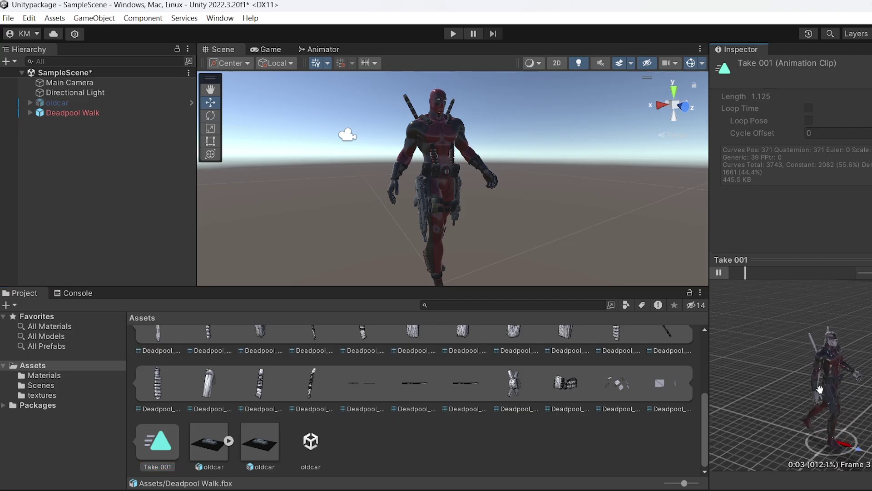
right_drag(858, 378, 822, 336)
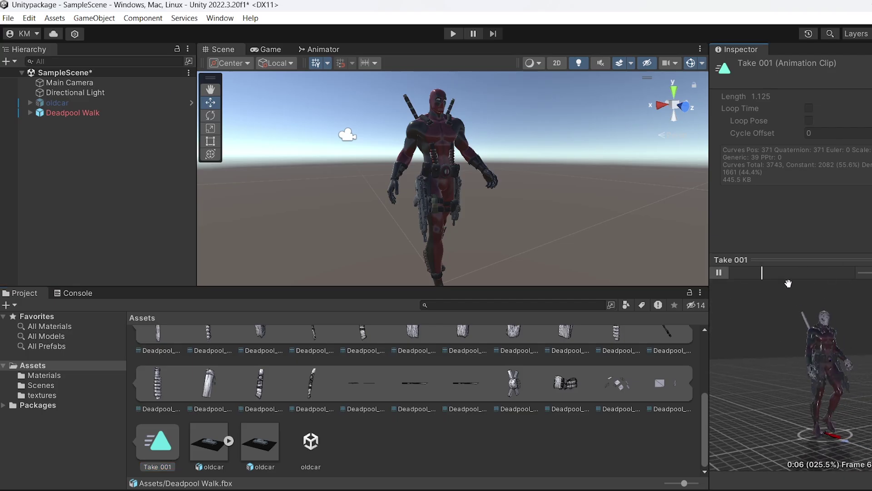
click(719, 272)
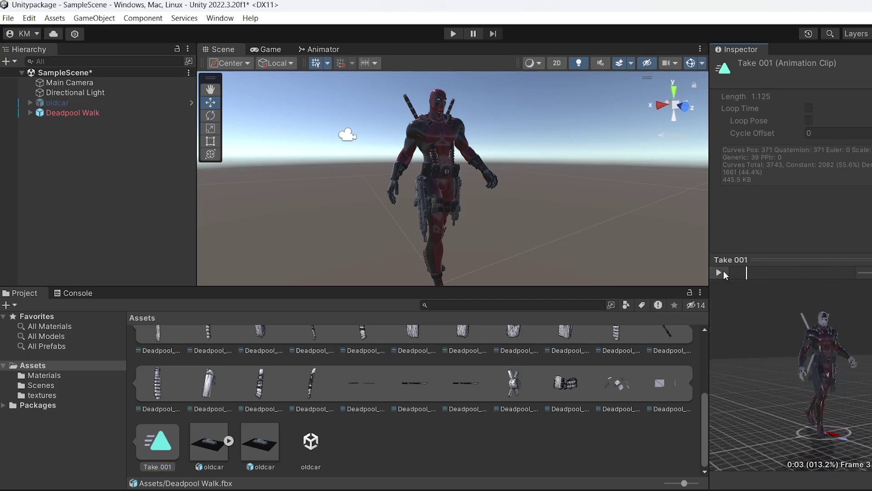
Step: Apply the Take 001 animation clip to Deadpool Walk in the scene and collapse the model asset's contents
drag(159, 443, 70, 110)
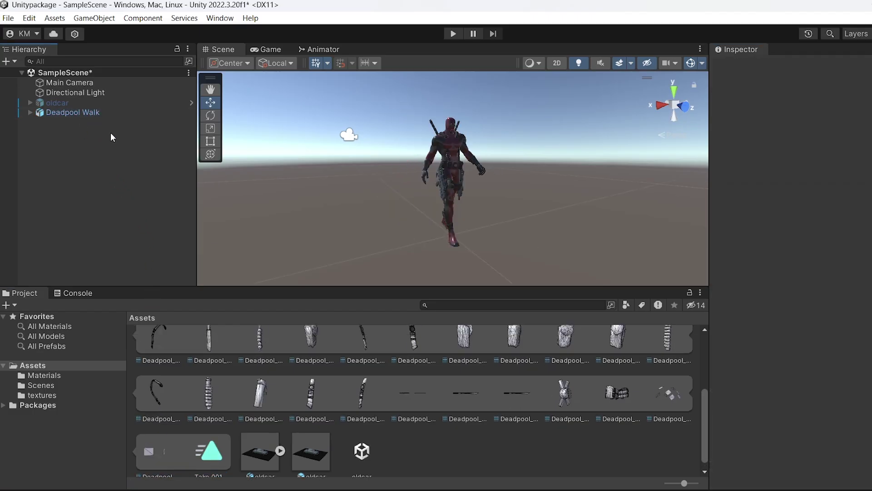
scroll(699, 359, up, 5)
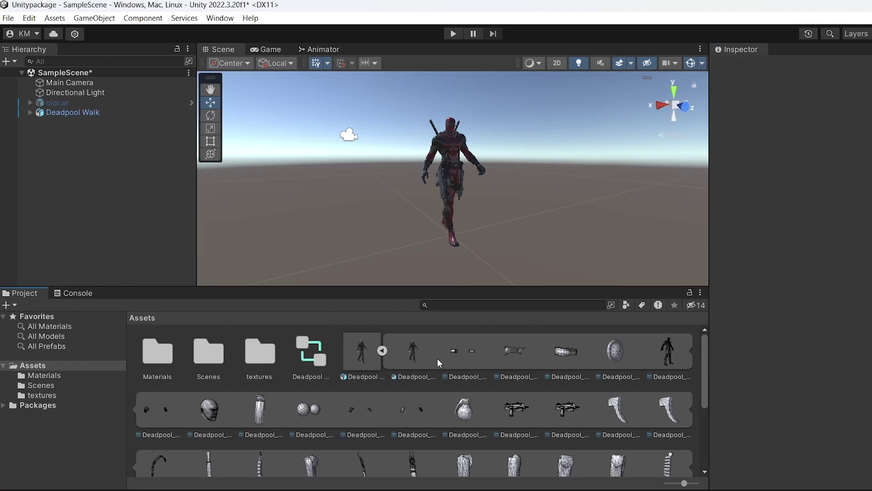
click(381, 351)
Step: Open the Deadpool Walk animator controller and move the Take 001 state beside the Entry state
click(296, 360)
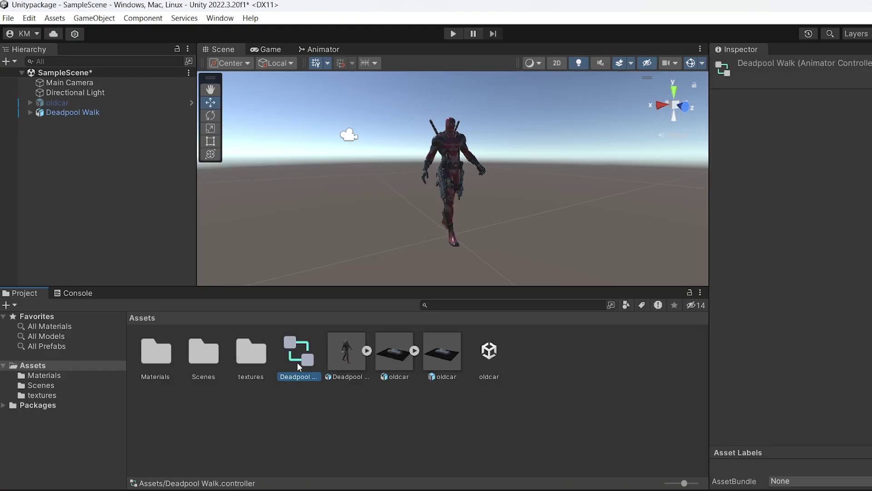
double_click(300, 358)
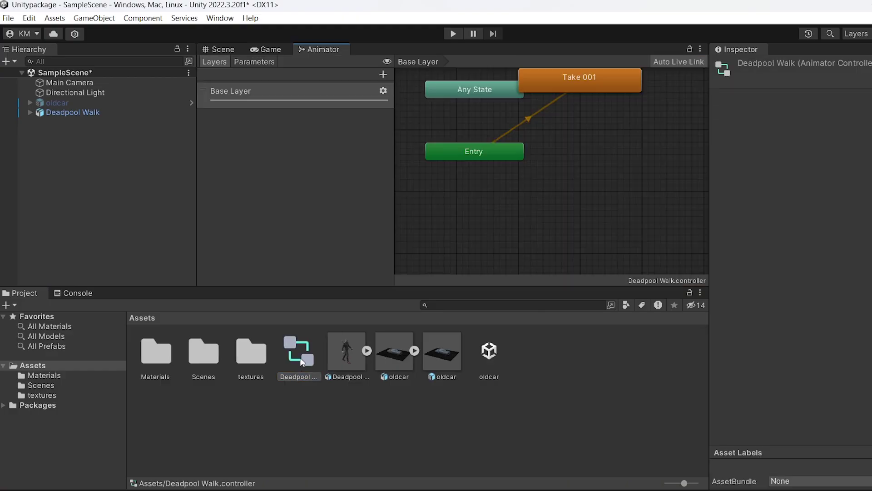
drag(586, 82, 632, 131)
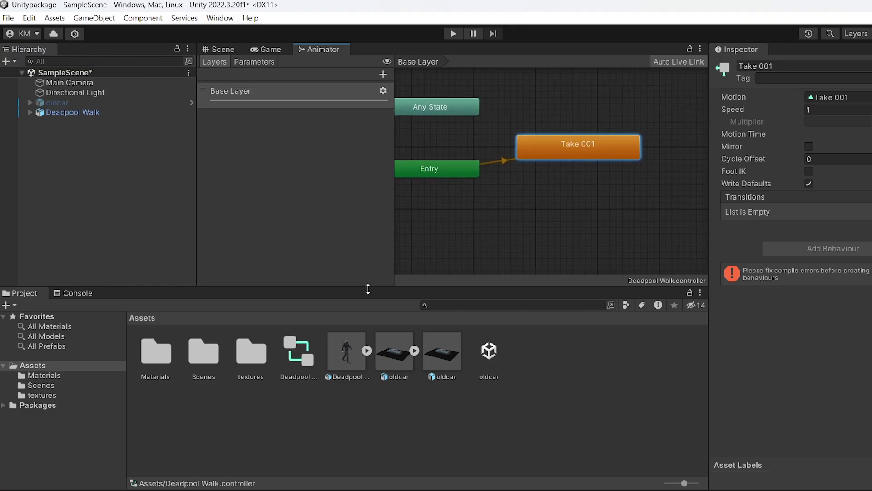
Step: Enable Loop Time for the Take 001 clip in the Deadpool Walk model's animation import settings and apply the change
click(355, 355)
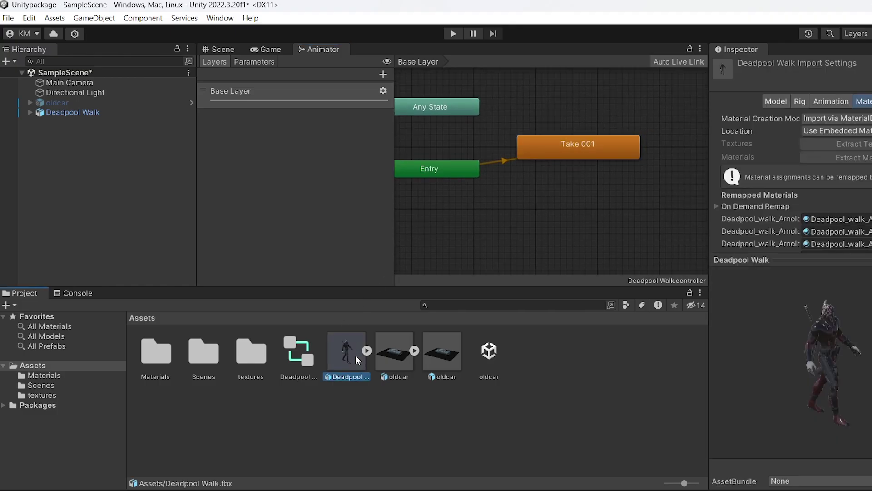
click(753, 102)
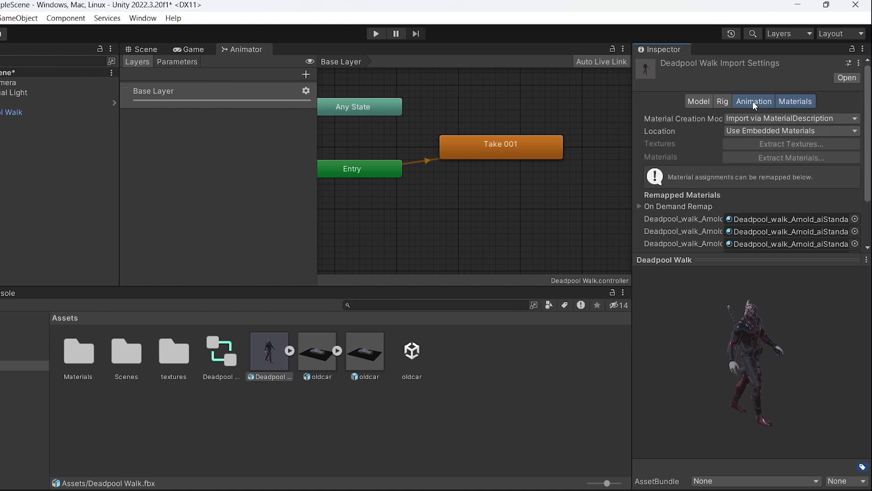
scroll(754, 159, down, 5)
scroll(770, 181, down, 1)
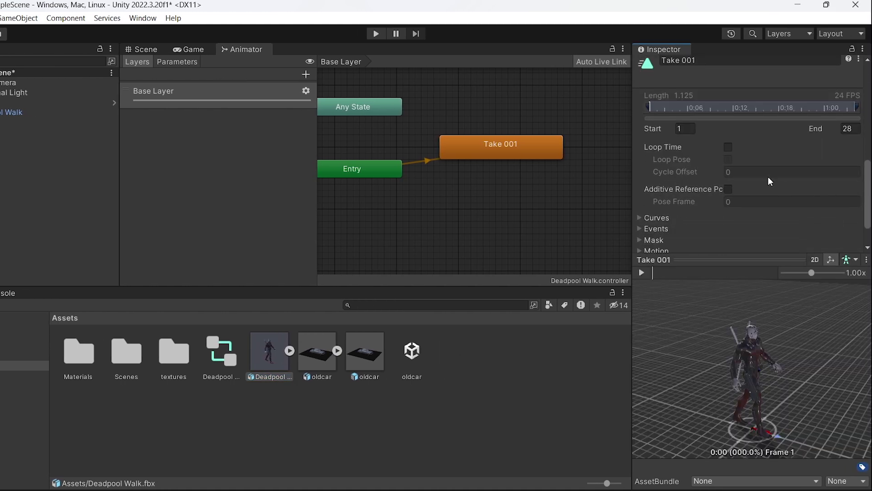
click(729, 147)
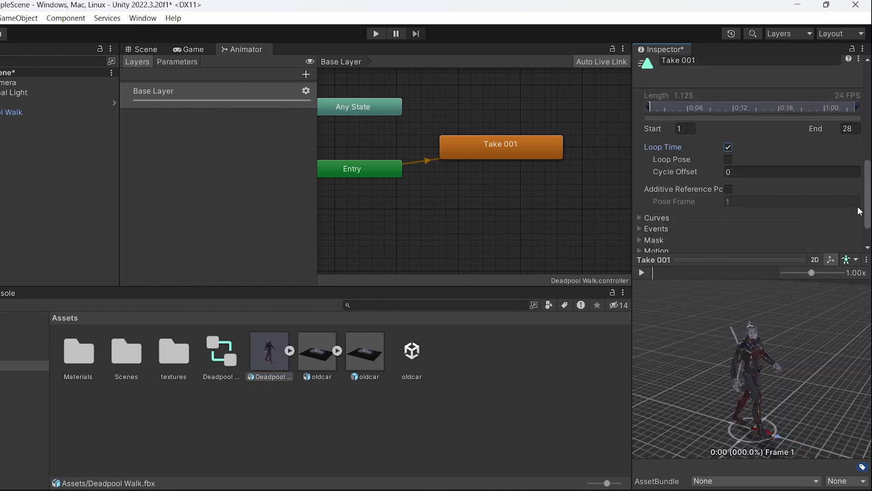
scroll(863, 190, down, 2)
click(854, 244)
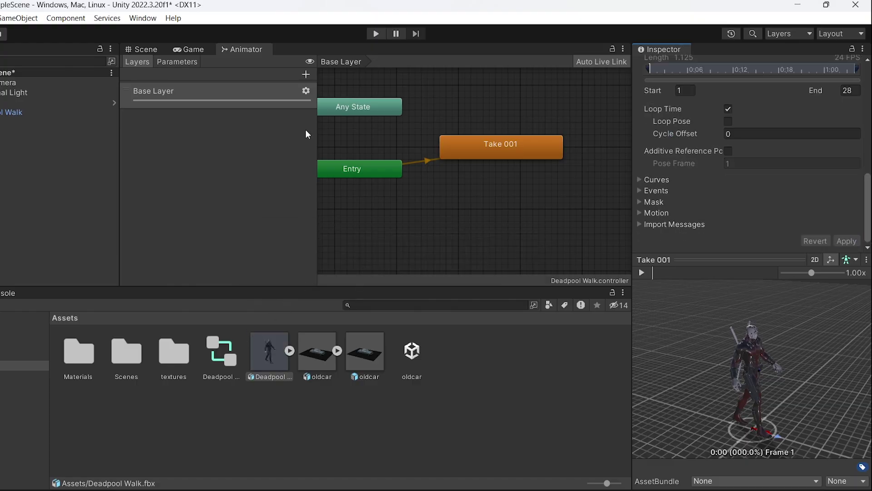
Step: Play the scene, watch Deadpool Walk's looping animation in the Scene view, and stop playback
click(144, 49)
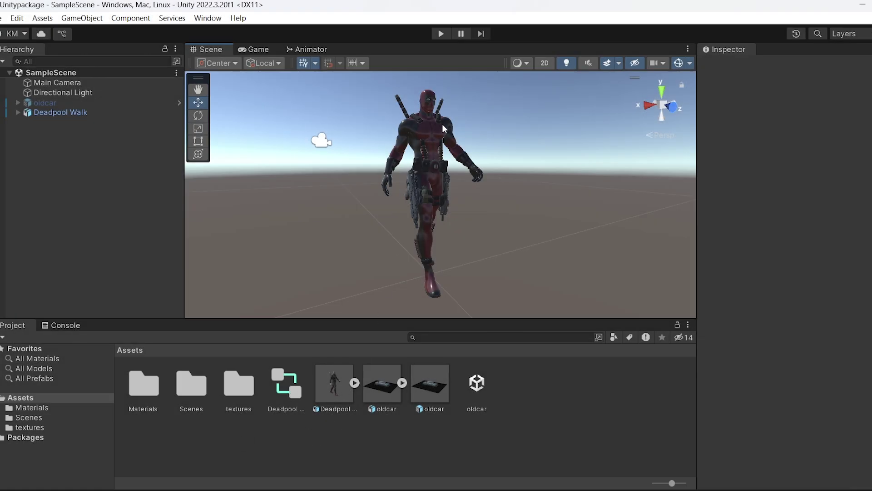
click(440, 34)
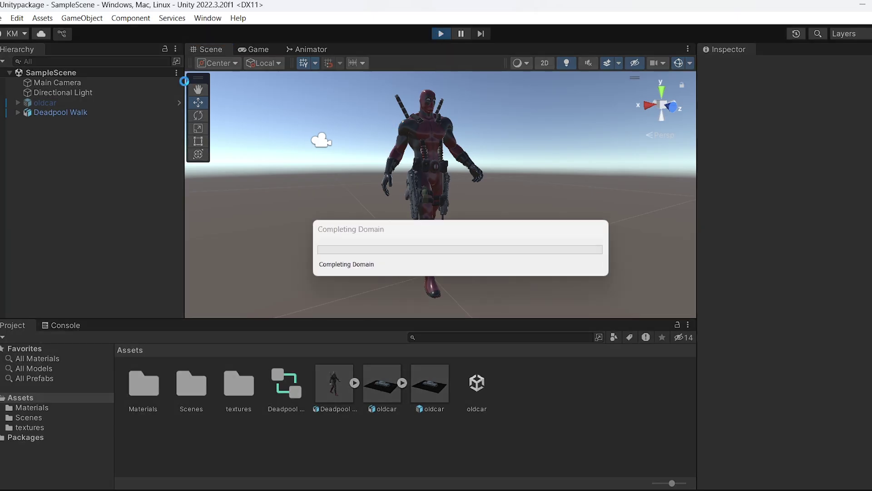
click(203, 47)
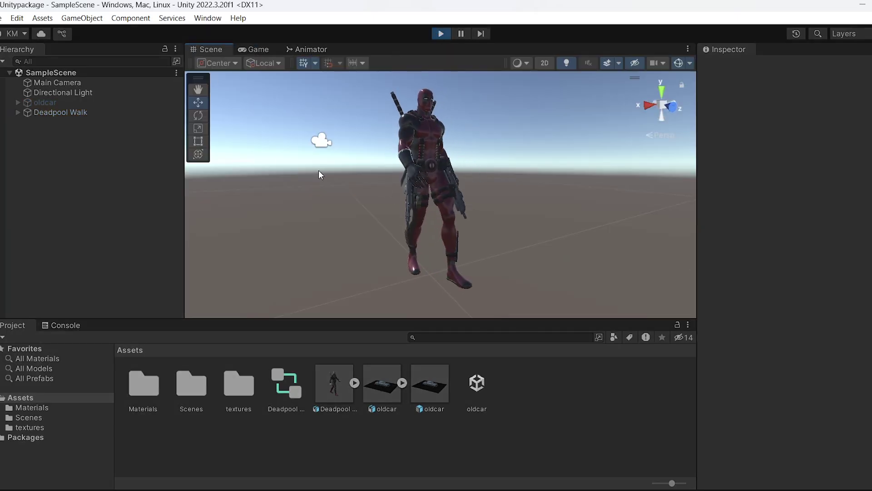
click(440, 34)
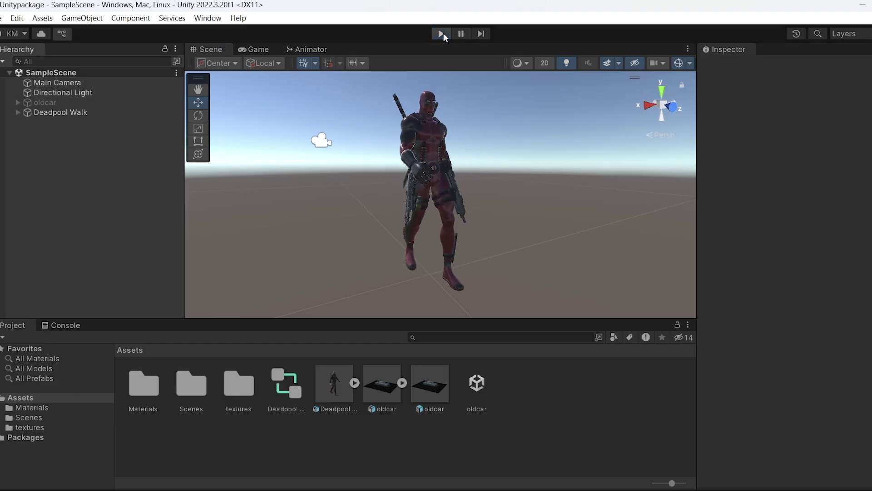
Step: Create a prefab from the scene's Deadpool Walk object in the Assets folder and open the package export for it
click(64, 112)
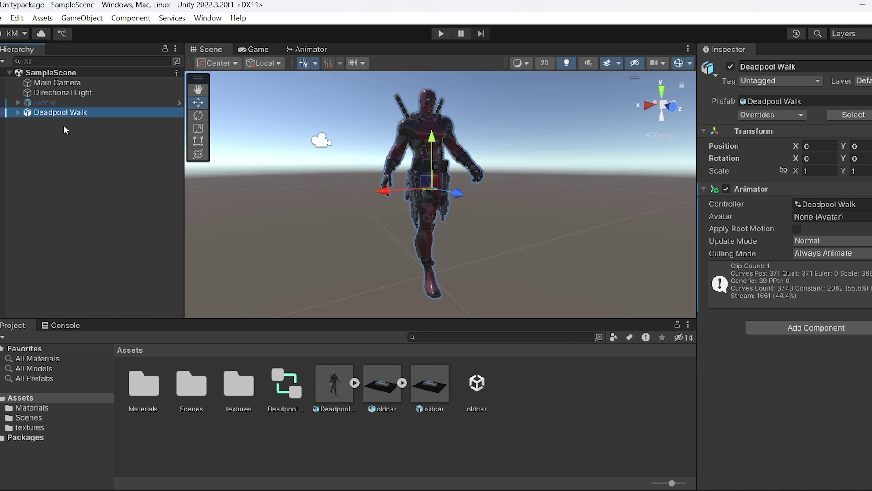
drag(54, 110, 522, 389)
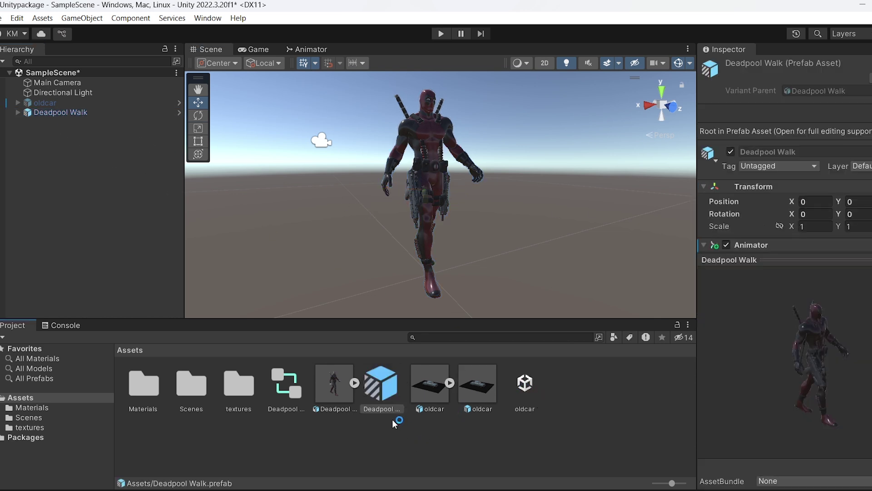
right_click(381, 390)
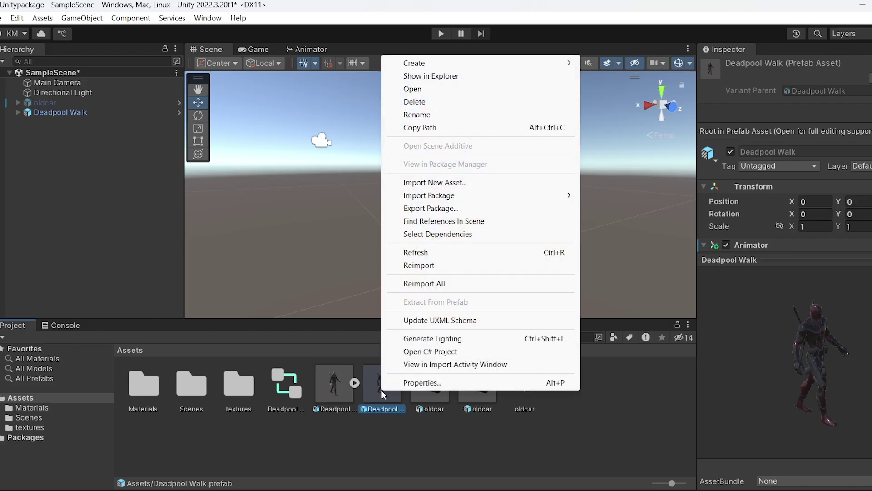
click(434, 209)
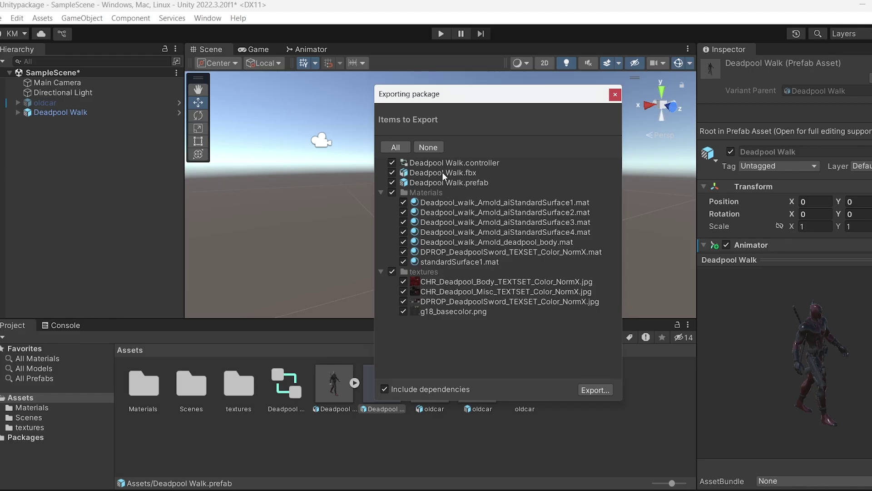
Step: Export the Deadpool Walk prefab with its dependencies to the Assets folder as a unitypackage named dealpool_walk
click(392, 162)
click(594, 389)
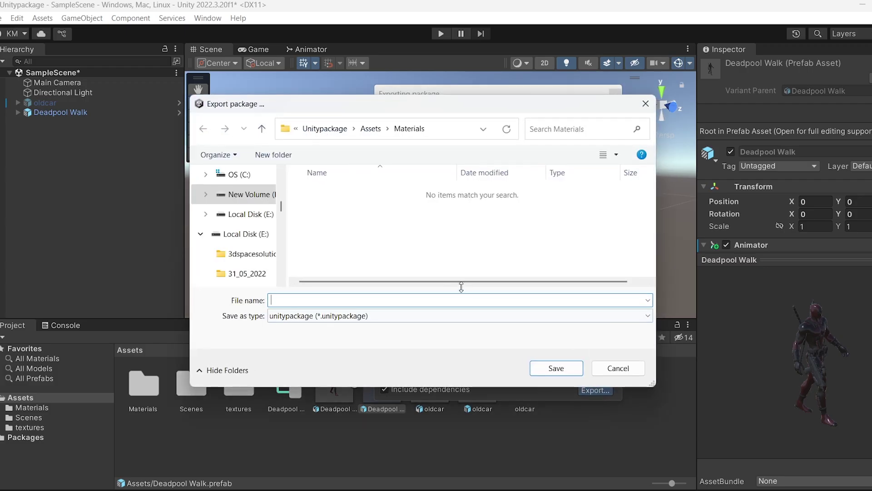
click(370, 129)
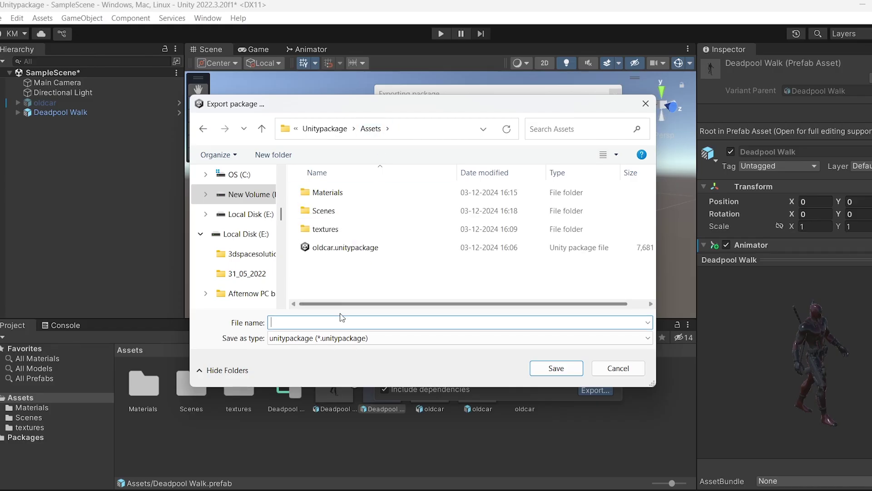
text(dealpool)
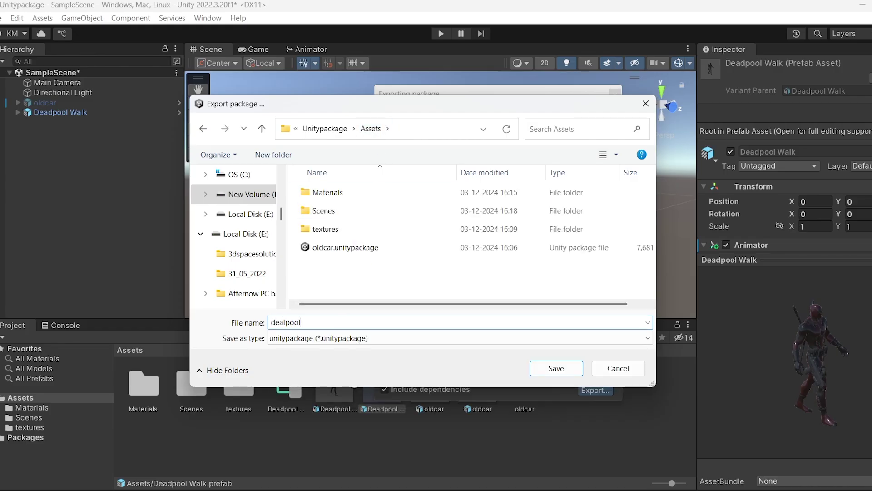
text(_walk)
click(549, 370)
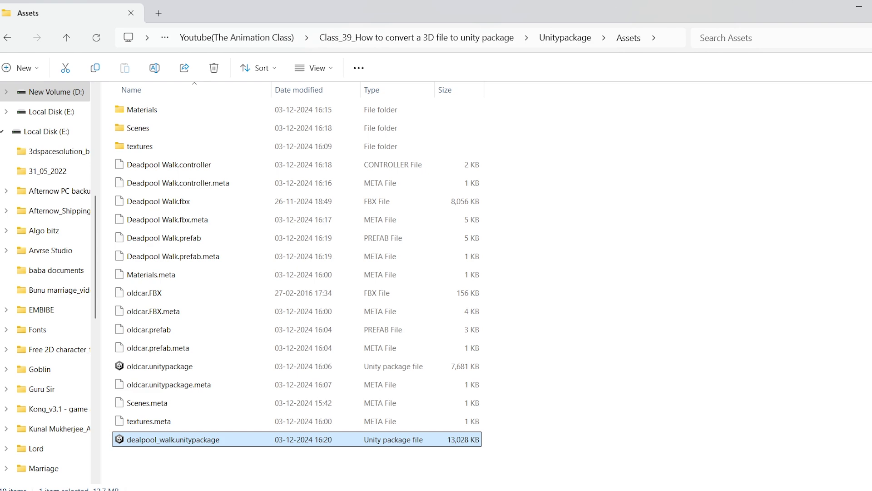
Step: Return from the file explorer to Unity and play the scene again, watching the Deadpool Walk animation in the Scene view
click(860, 6)
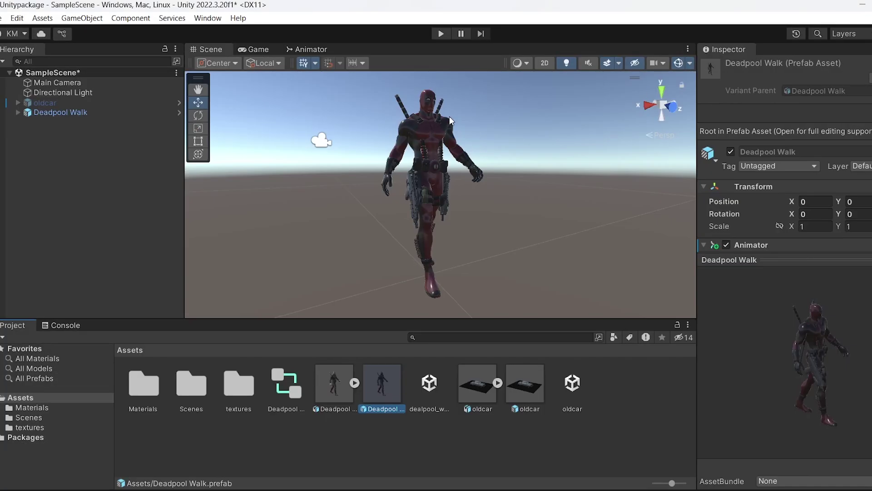
click(441, 34)
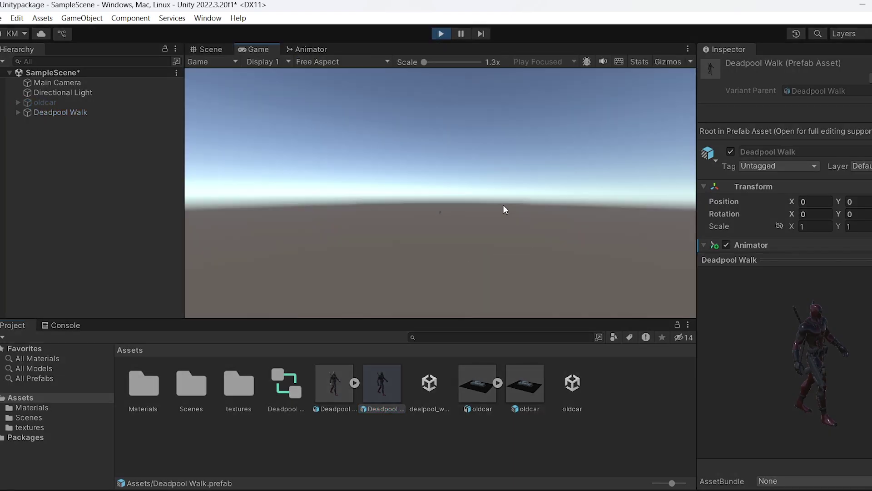
click(208, 48)
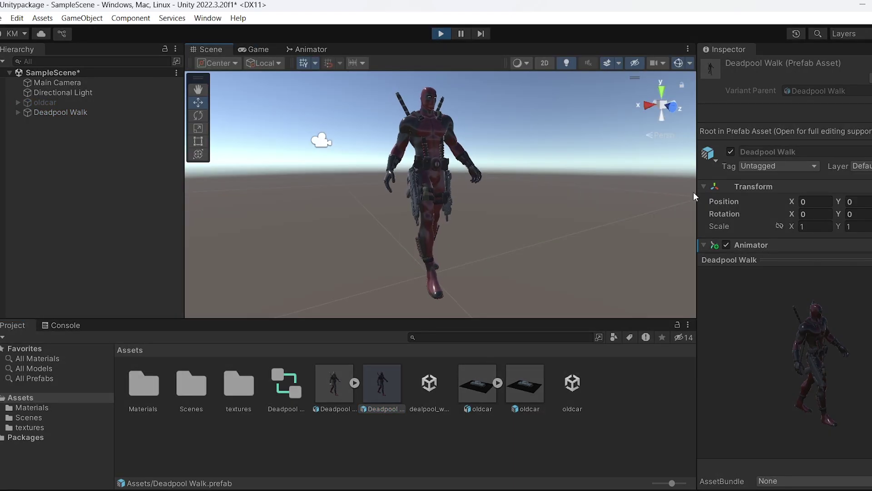